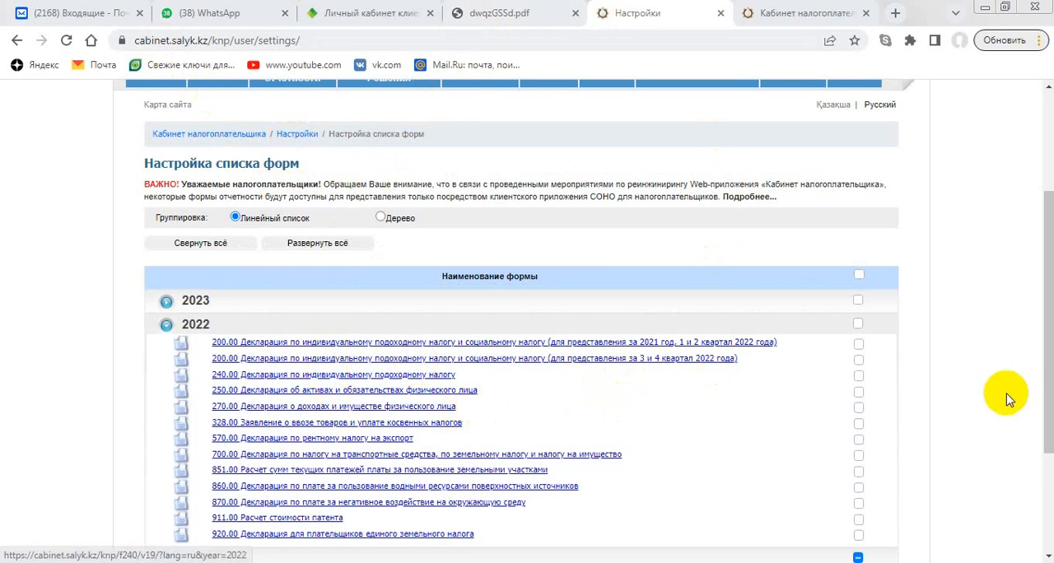
- Enable the 2022 form 270.00 "Декларация о доходах и имуществе физического лица" in the form list settings
drag(1044, 391, 1050, 369)
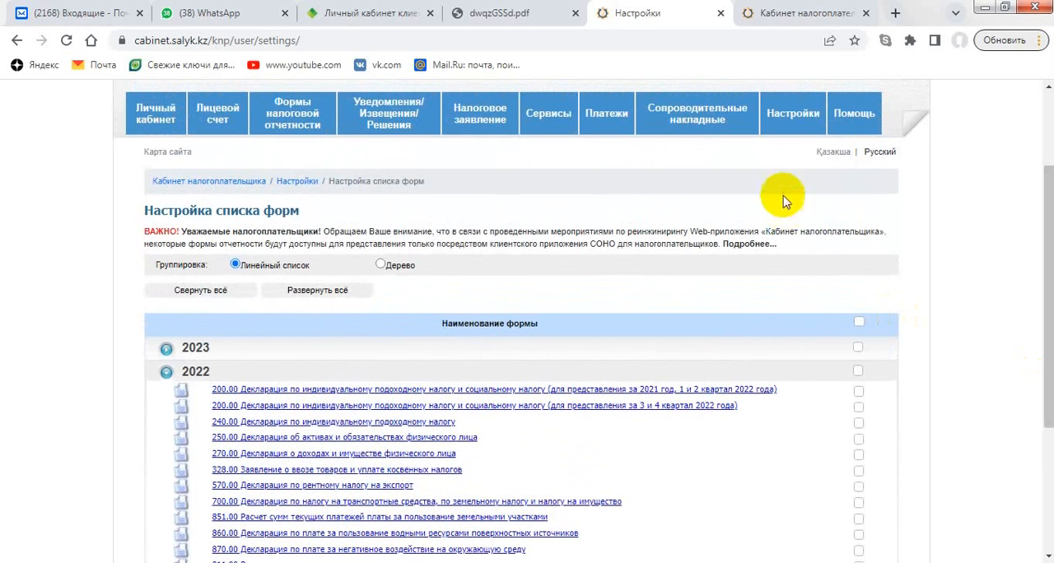
mouse_move(797, 120)
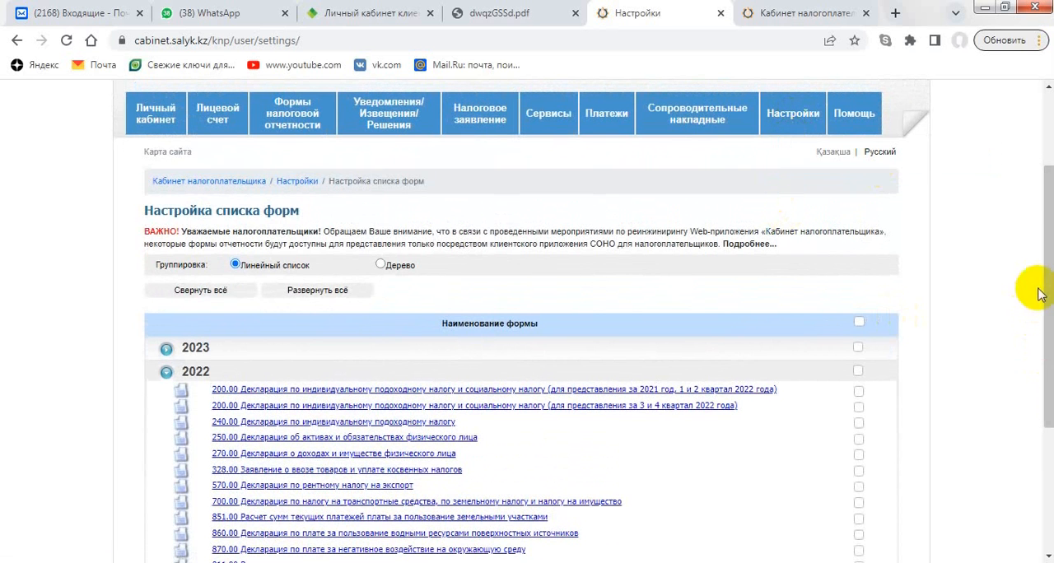
drag(1046, 280, 1044, 338)
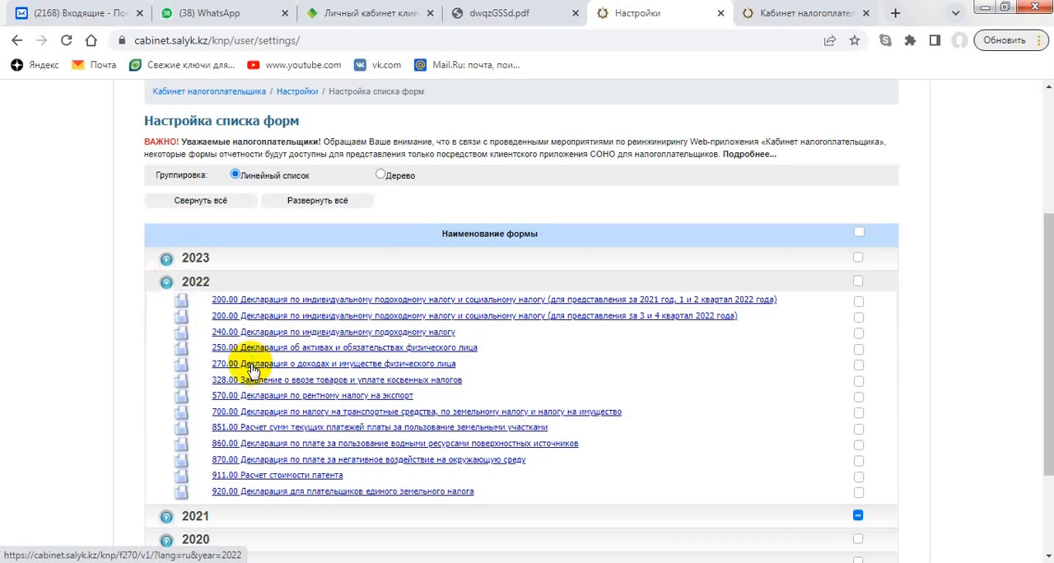
click(164, 283)
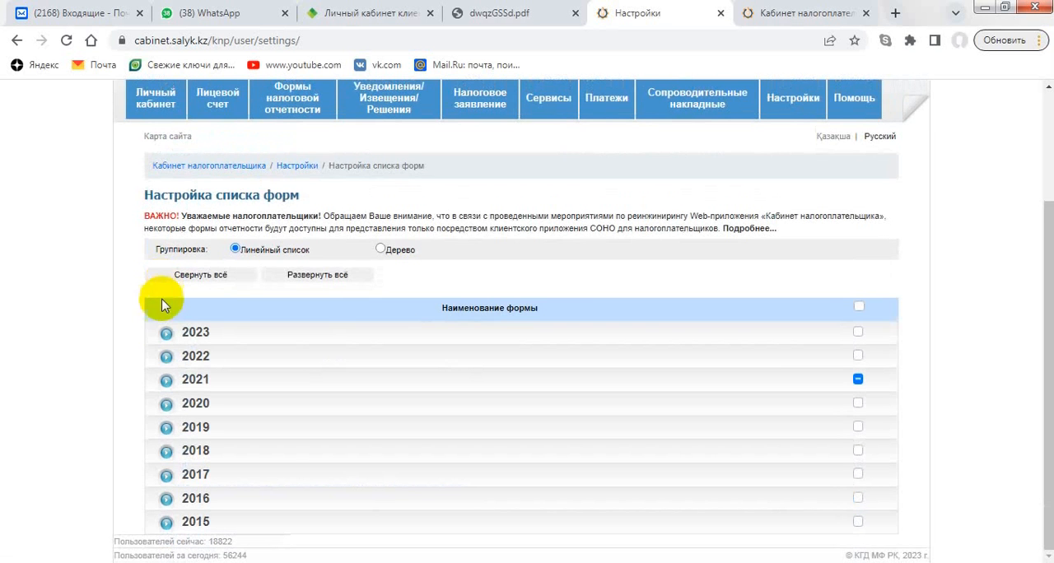
click(167, 353)
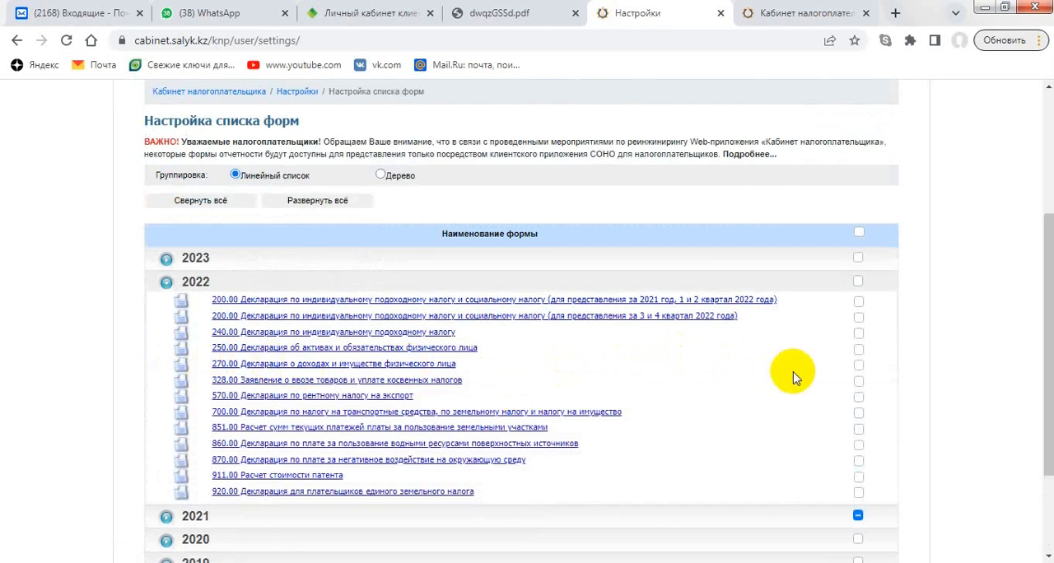
click(859, 365)
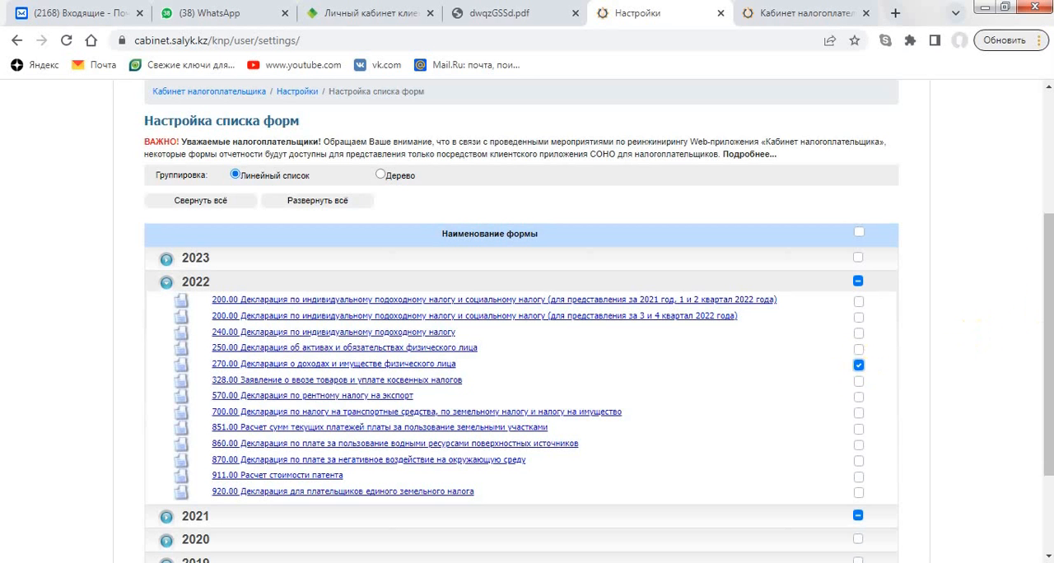
- Start filling in a new 270.00 declaration of income and property for the year 2022
drag(1046, 272, 1049, 239)
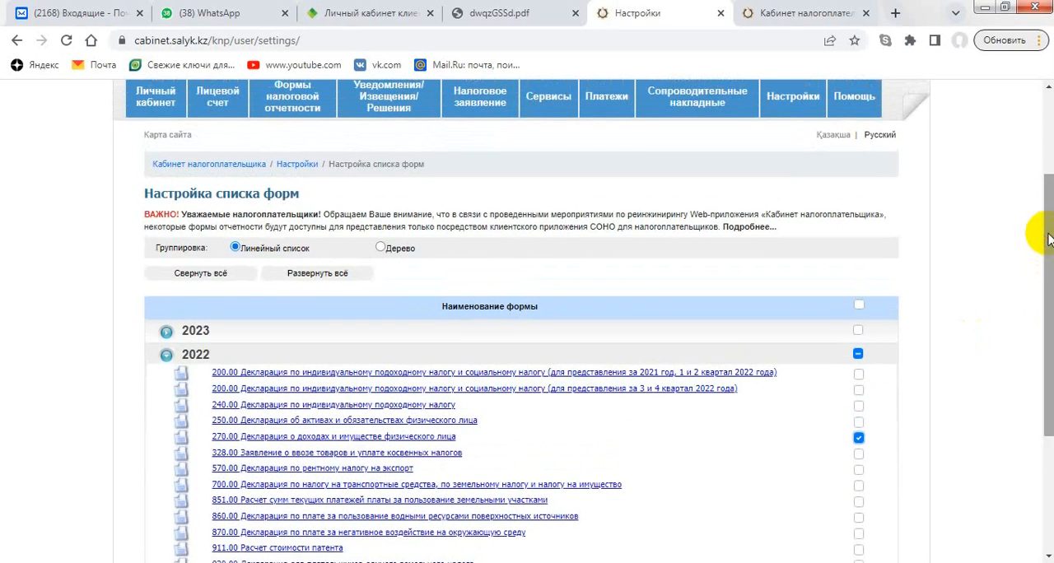
mouse_move(309, 116)
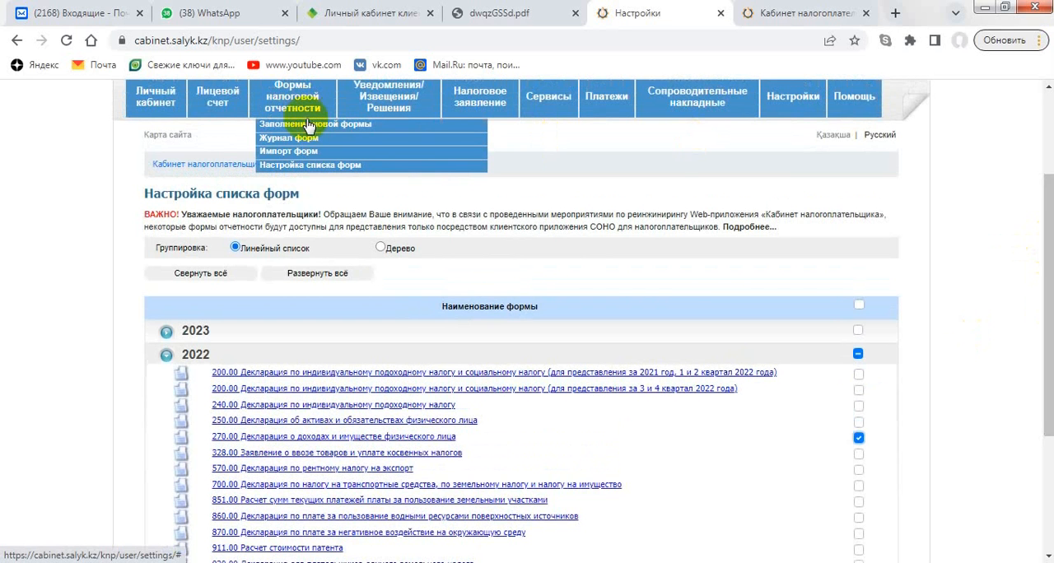
click(307, 125)
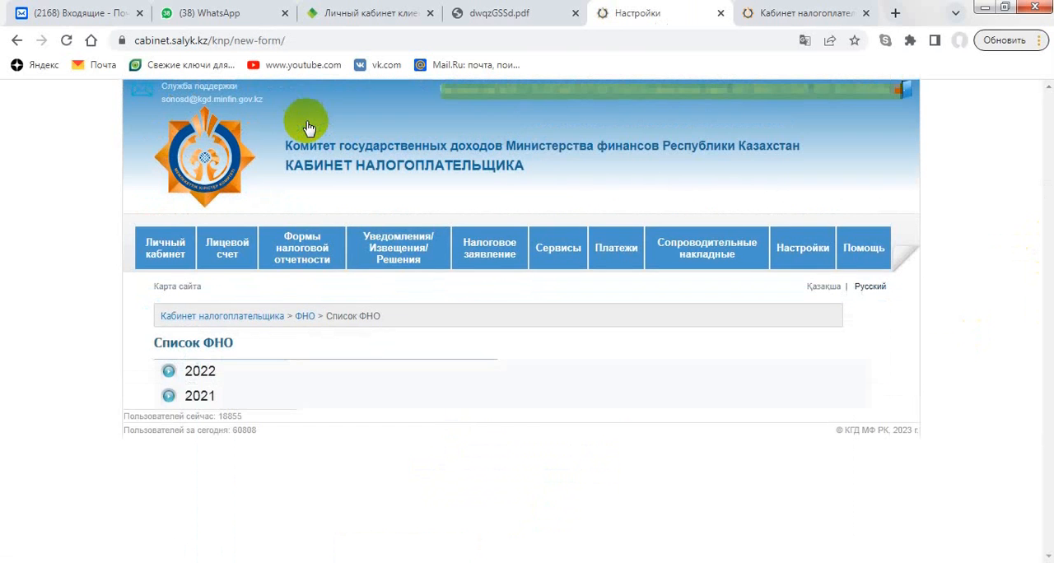
click(169, 373)
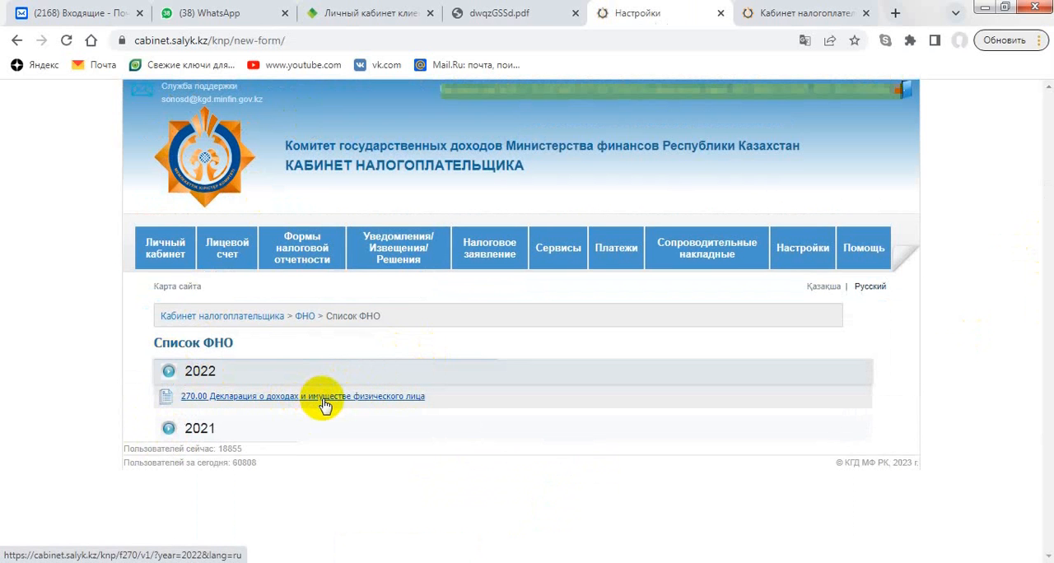
click(326, 400)
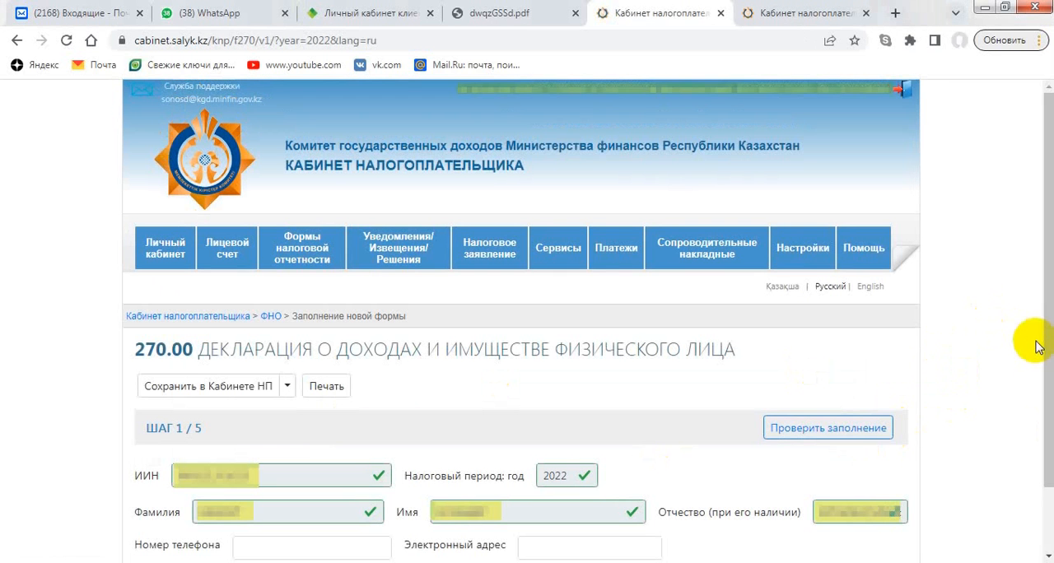
- Accept the prefilled taxpayer details, file the declaration as "За себя", and choose "Очередная" as its type
scroll(1039, 255, down, 1)
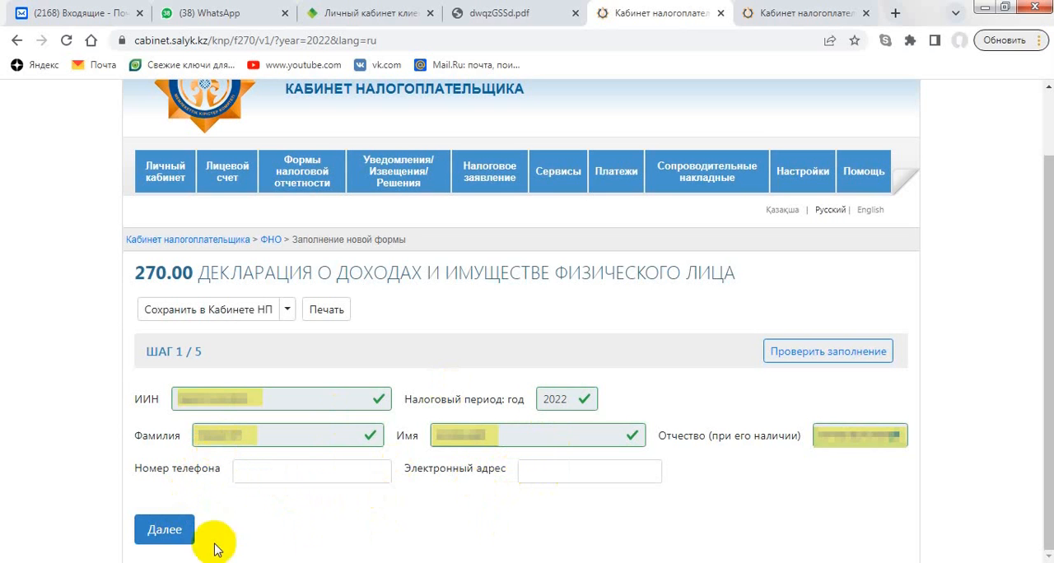
click(169, 536)
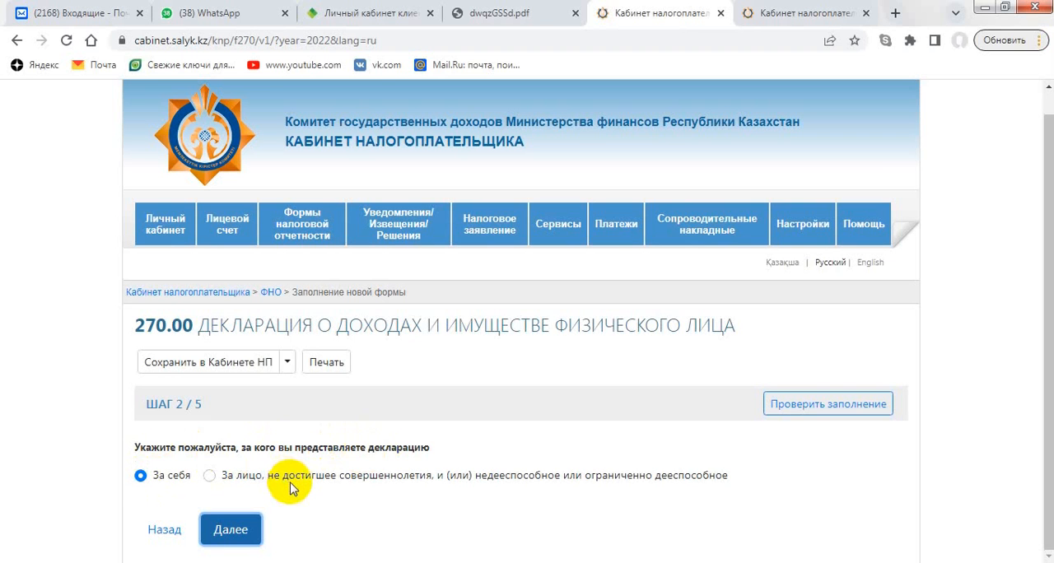
click(246, 535)
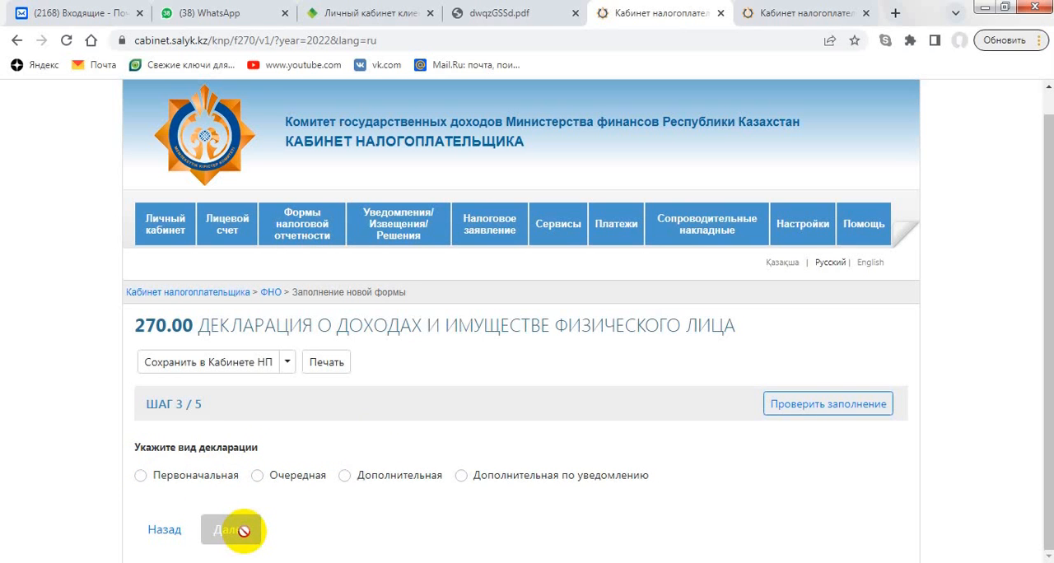
click(257, 477)
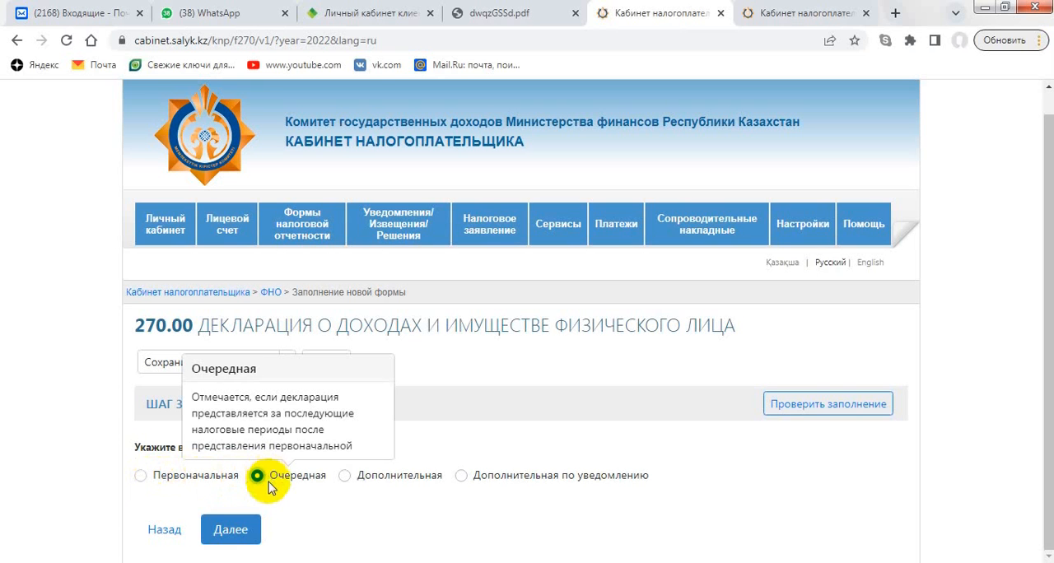
click(231, 539)
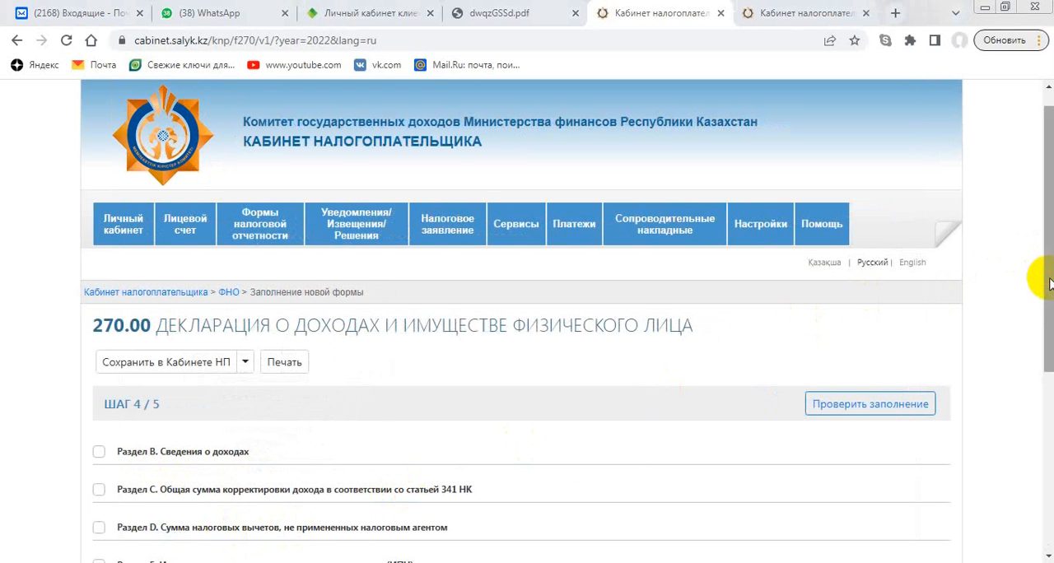
- Include "Раздел B. Сведения о доходах" in the declaration
drag(1050, 284, 1051, 352)
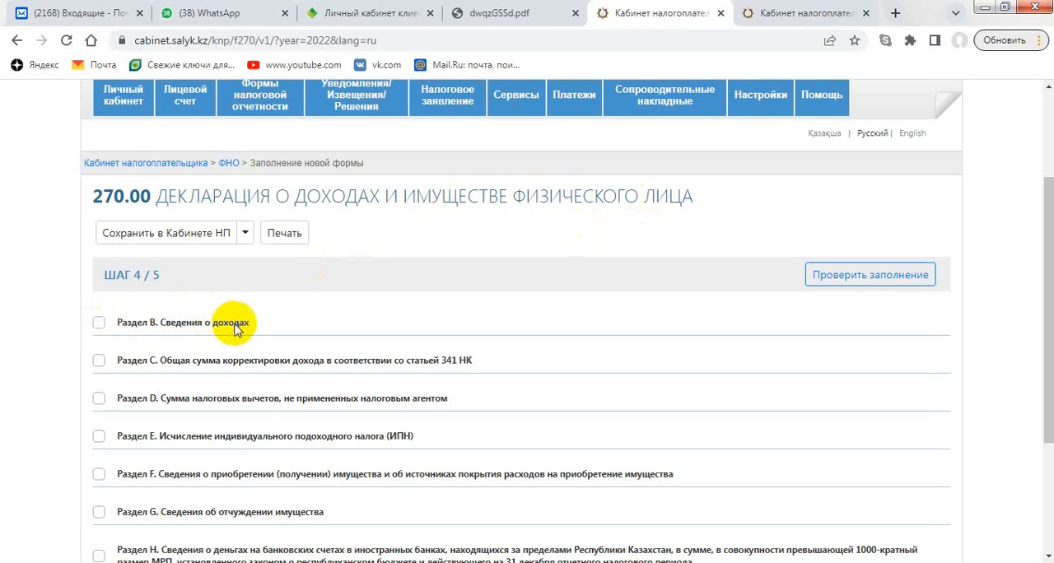
click(100, 322)
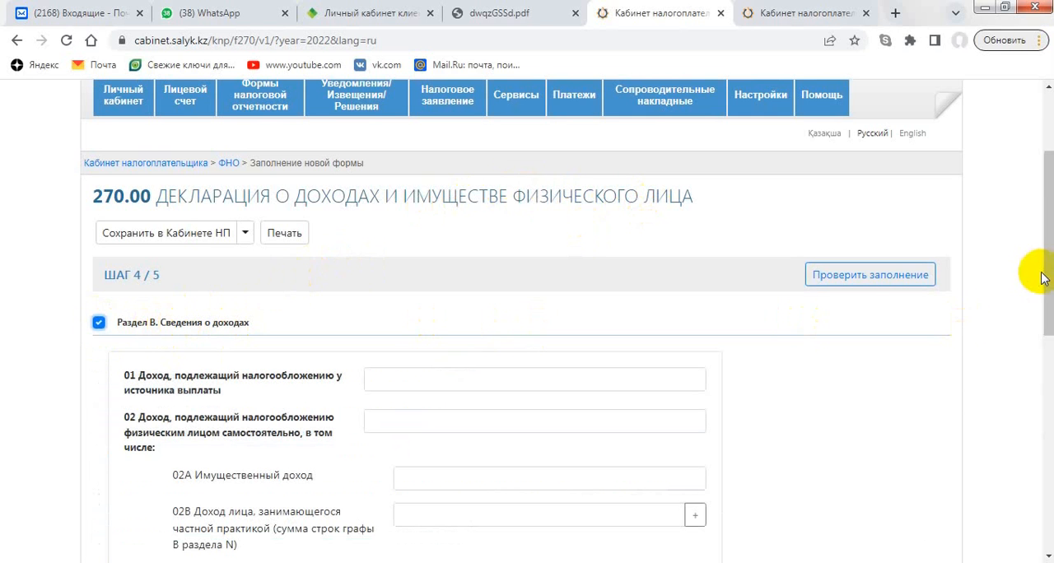
drag(1052, 272, 1051, 331)
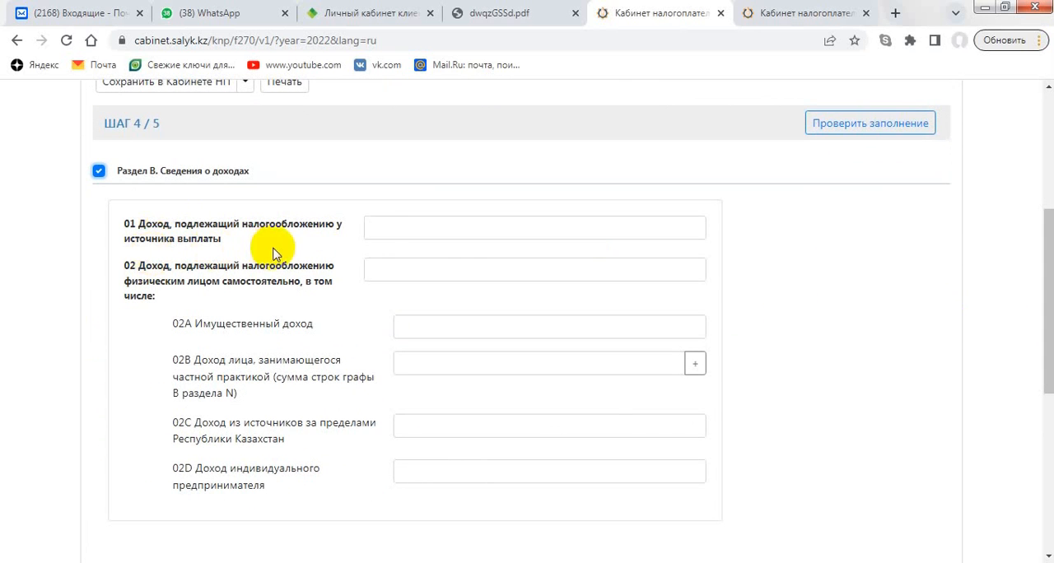
- Examine the hints for income lines 01, 02, 02A and 02D in Раздел B
click(386, 222)
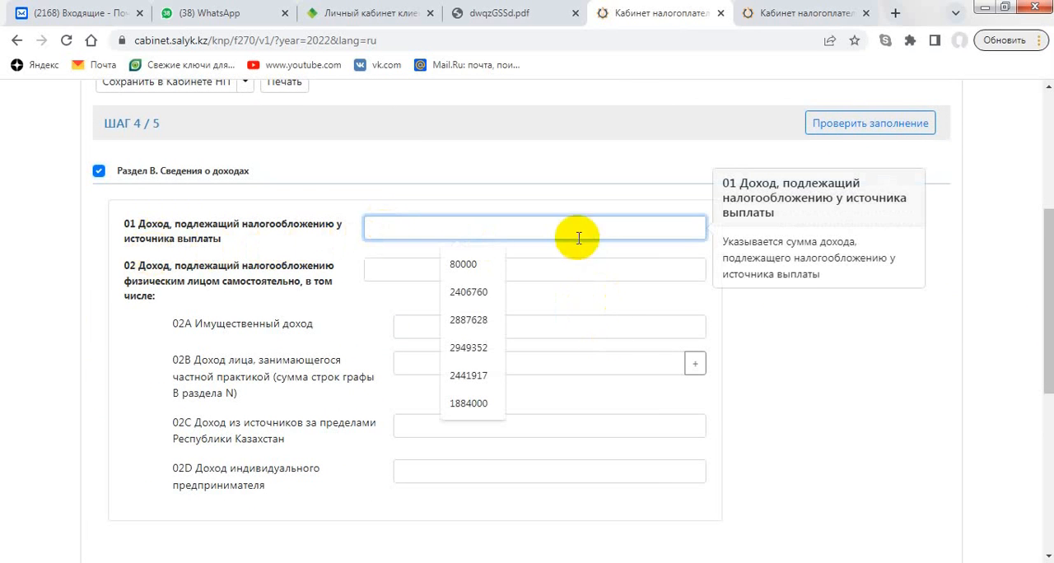
click(789, 342)
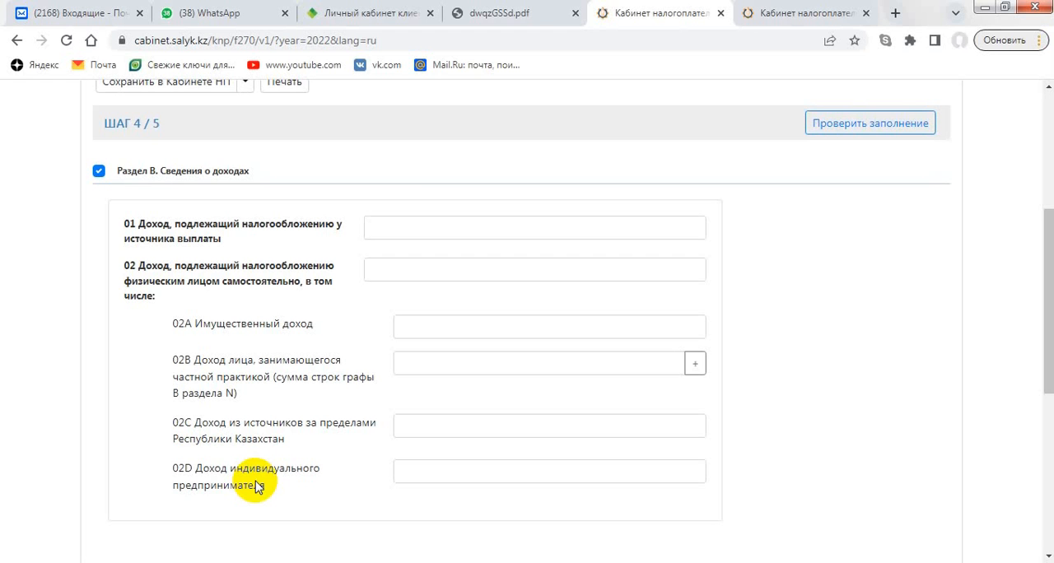
click(412, 223)
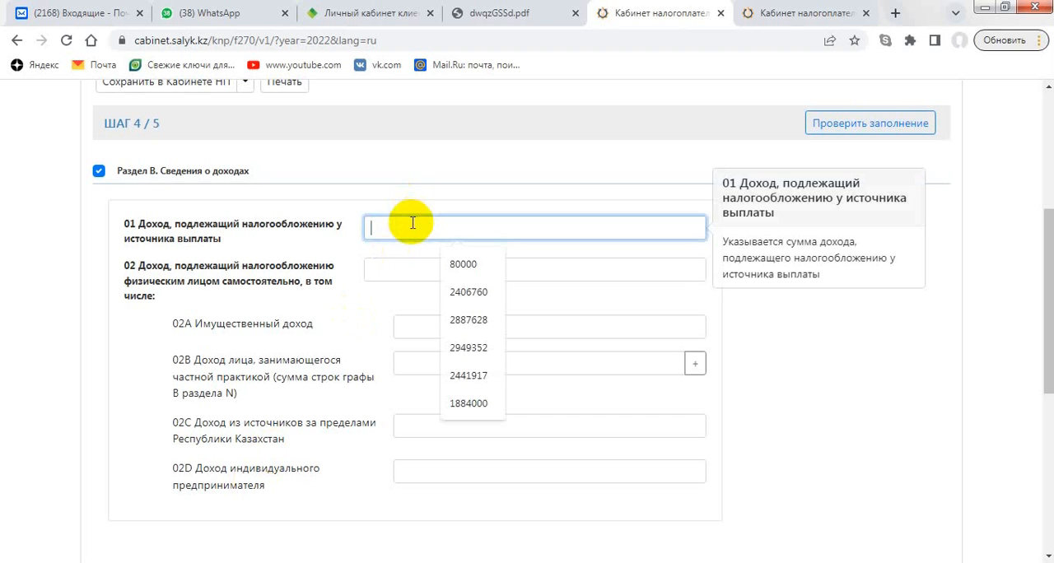
click(351, 227)
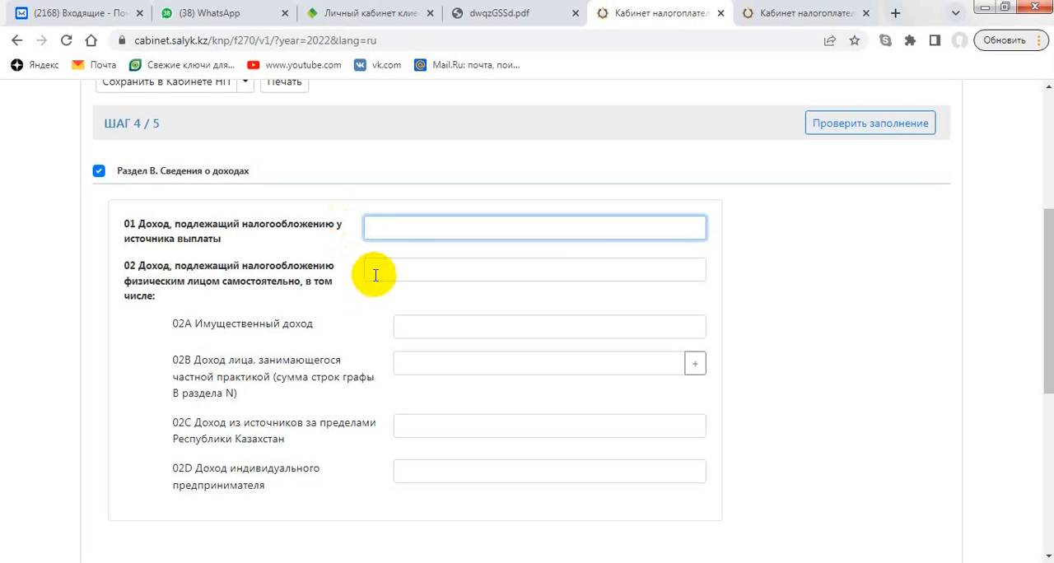
click(413, 476)
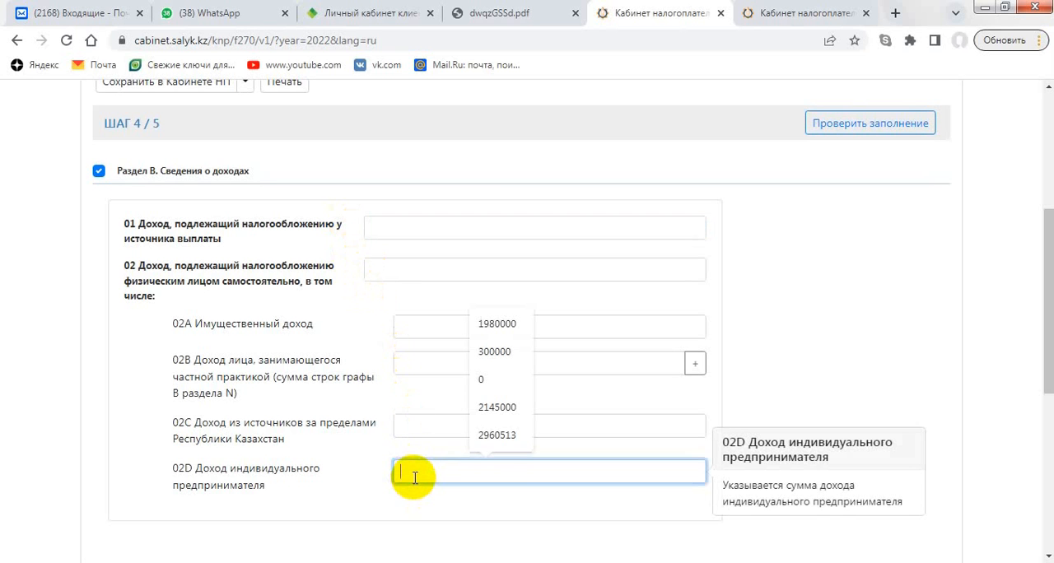
click(345, 486)
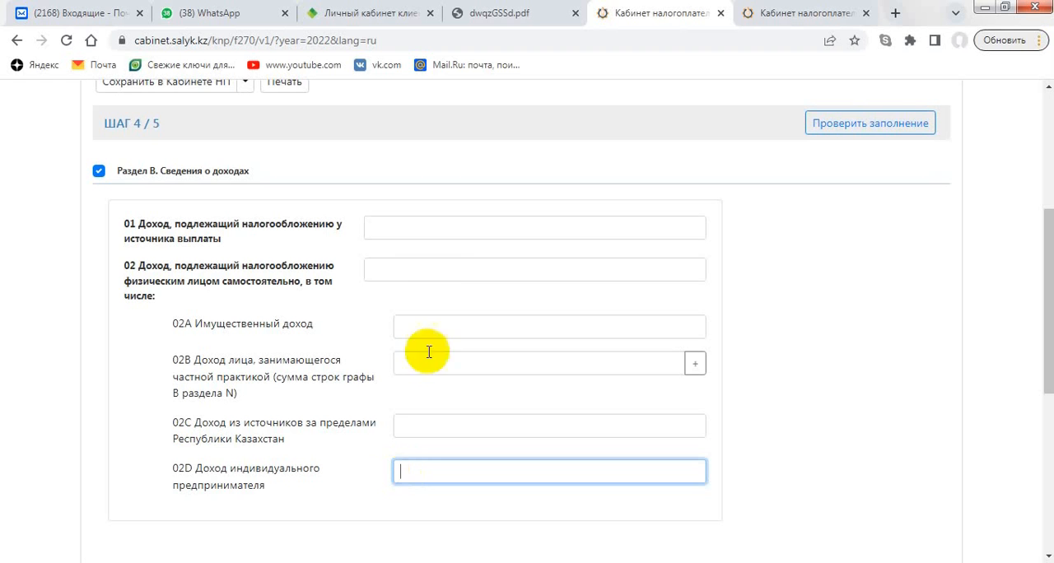
click(433, 266)
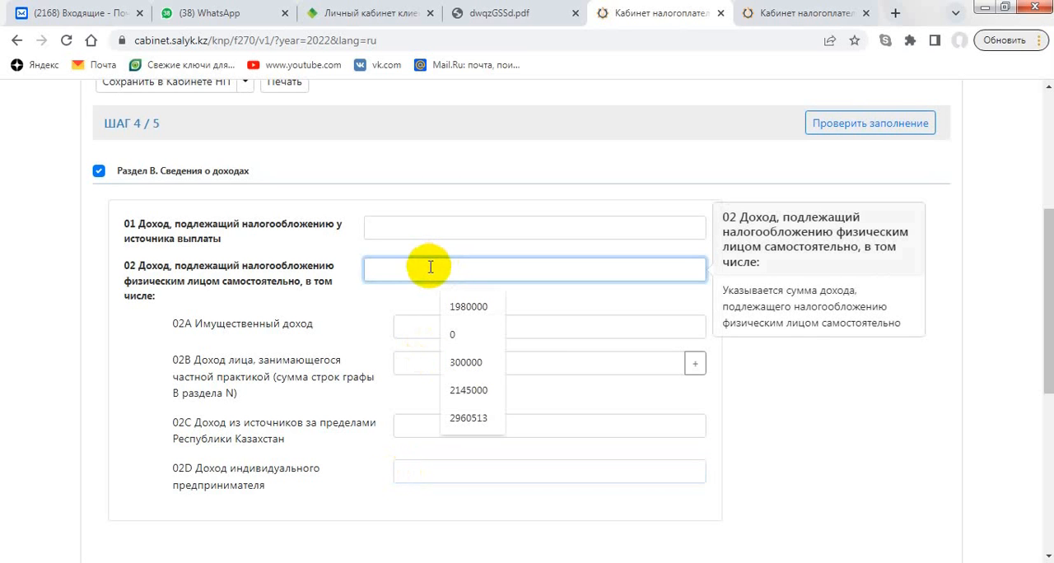
click(349, 340)
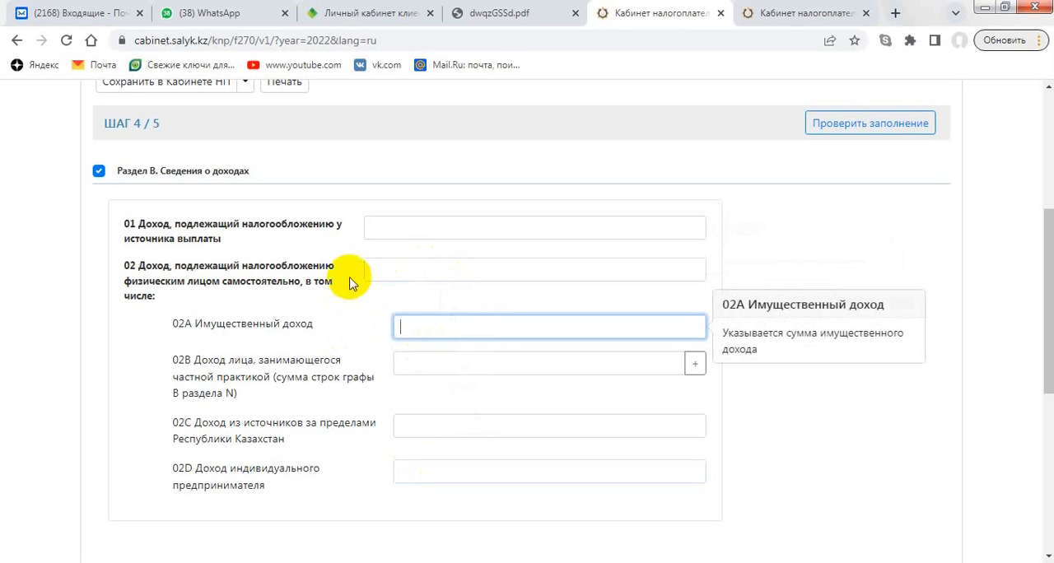
click(349, 246)
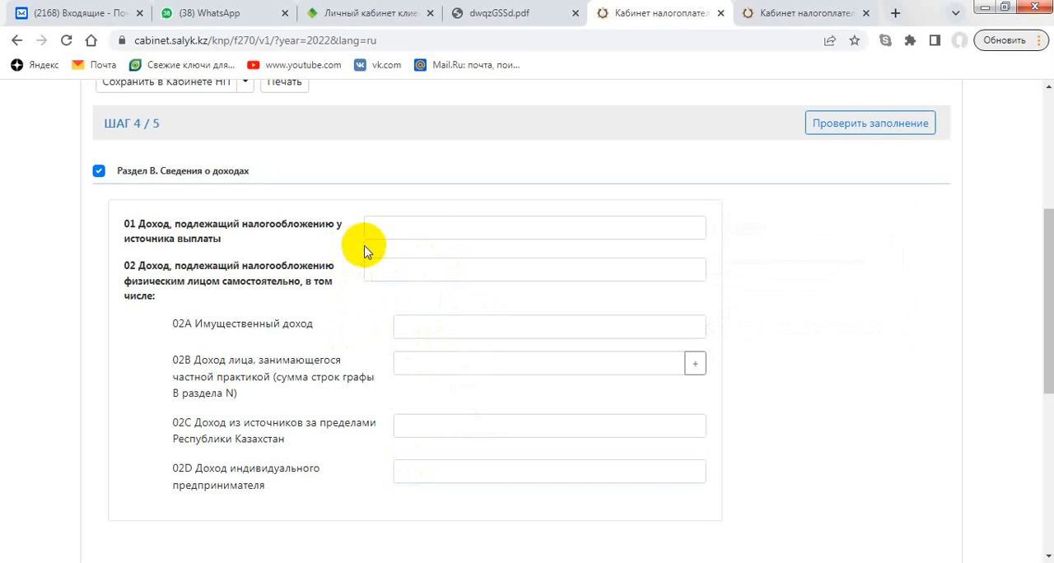
- Enter 2980000 as income taxable at the source of payment in line 01 of Раздел B
click(414, 227)
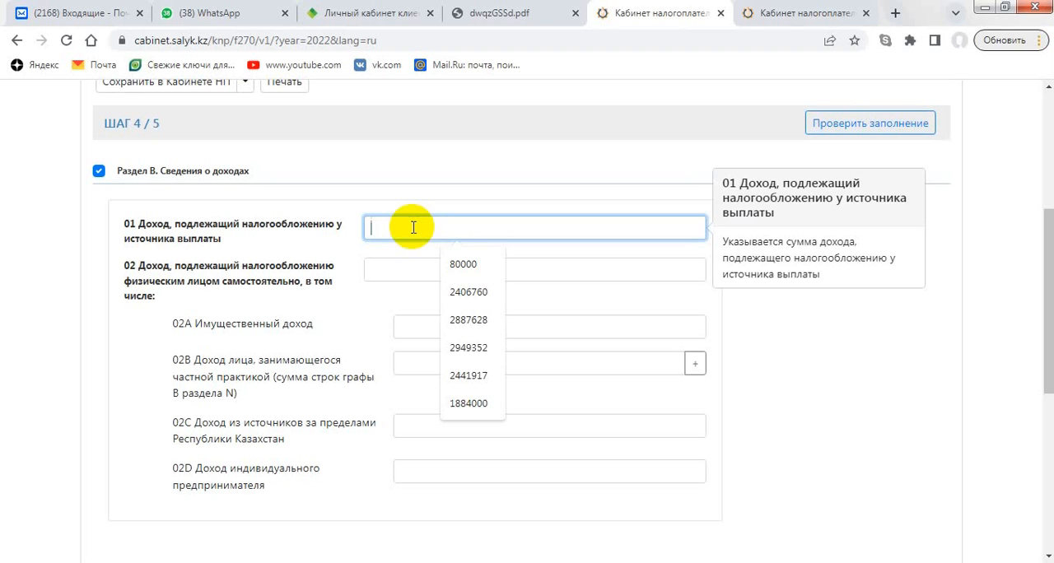
text(29)
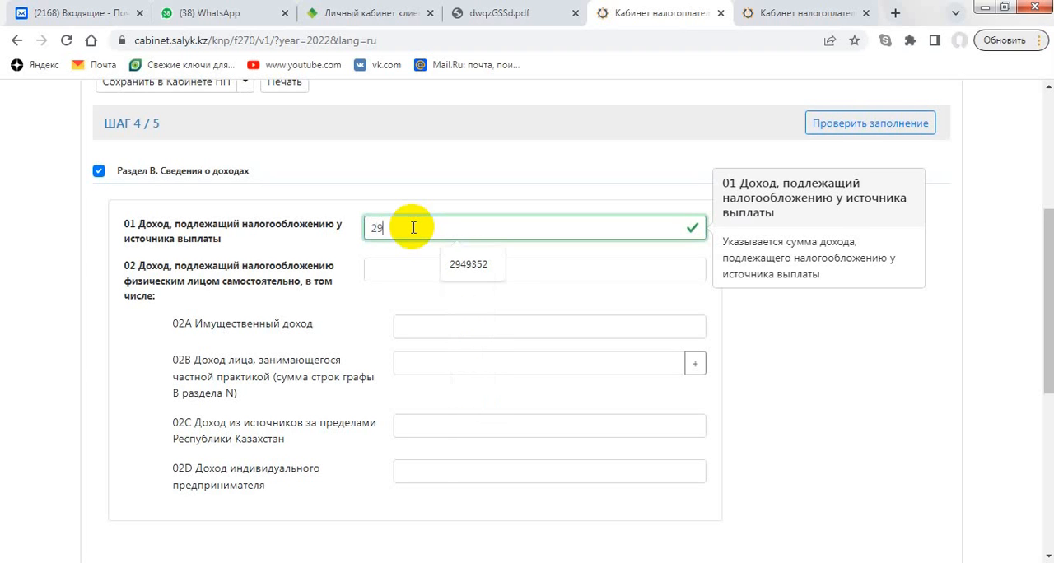
text(80000)
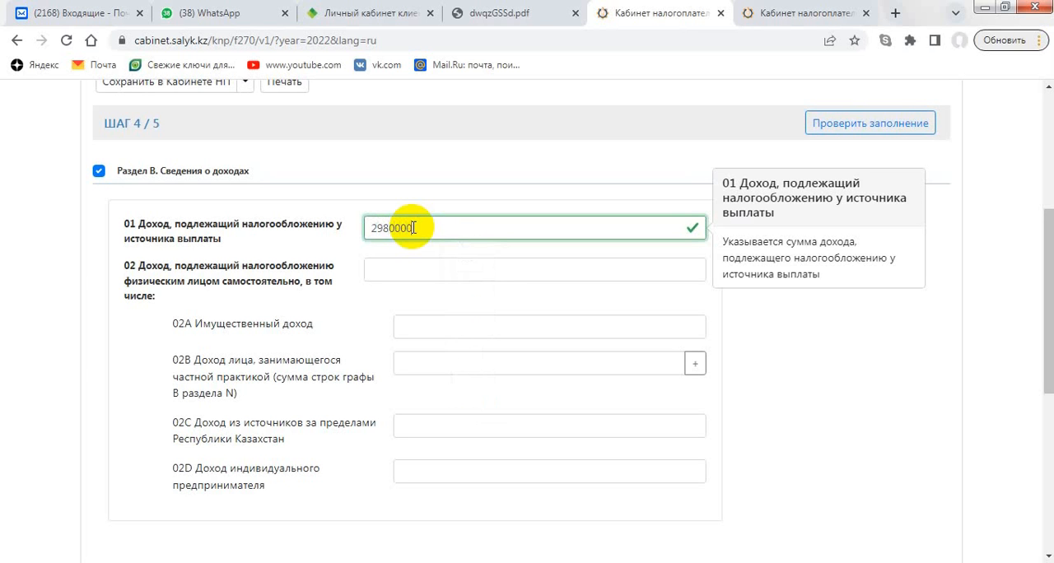
click(893, 417)
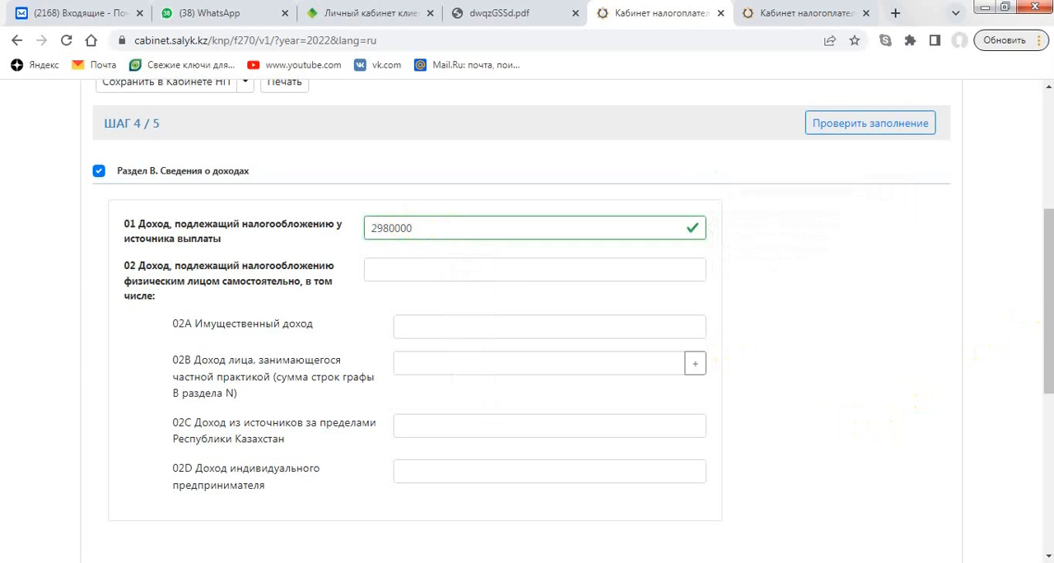
- Try including "Раздел F" on acquired property and the sources covering its cost, and exclude it again
drag(1049, 277, 1050, 435)
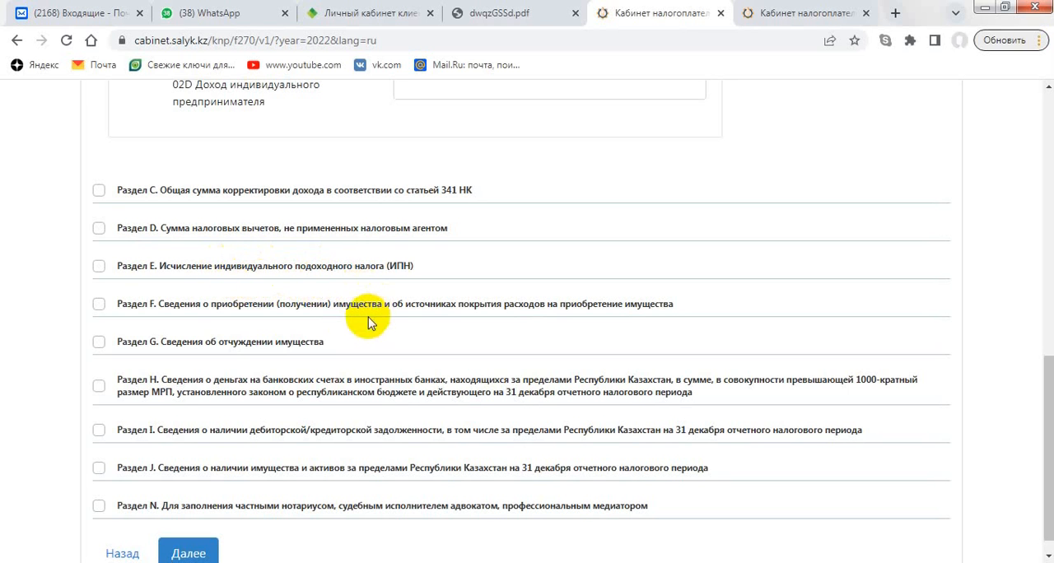
click(99, 305)
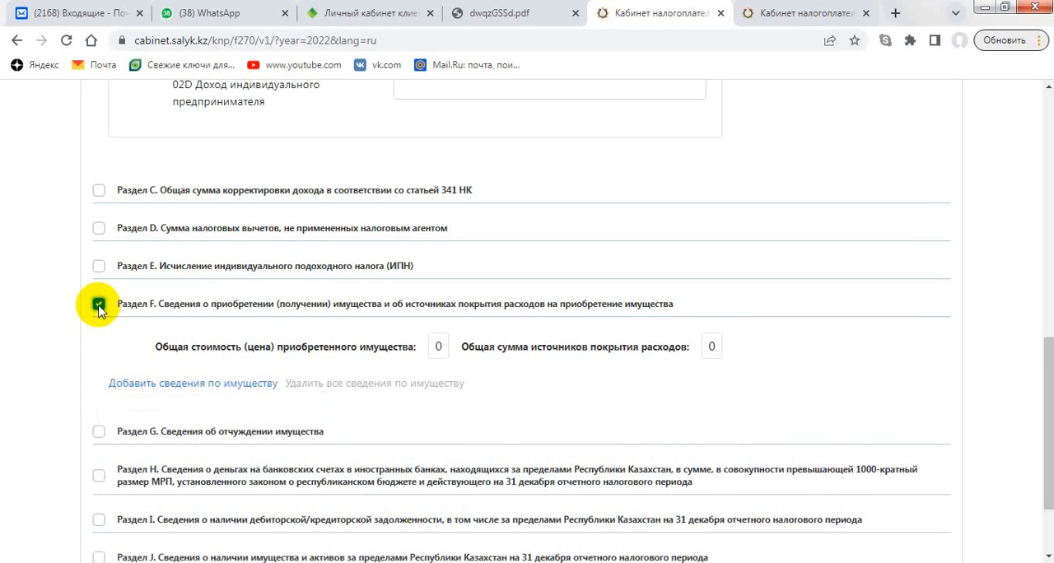
click(99, 306)
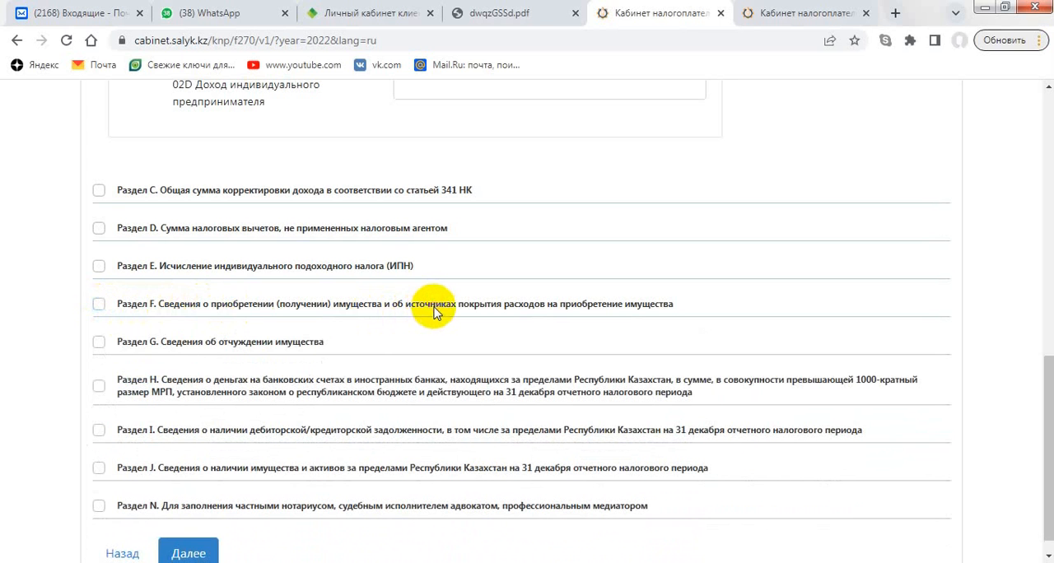
- Try including "Раздел F" on acquired property and "Раздел G" on disposed property, and exclude each of them again
click(434, 311)
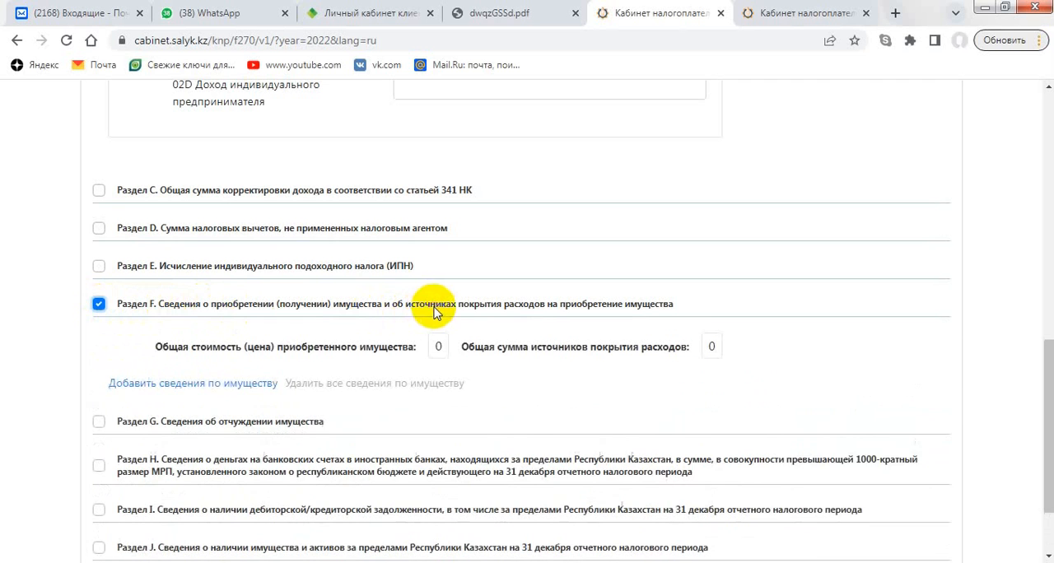
click(98, 305)
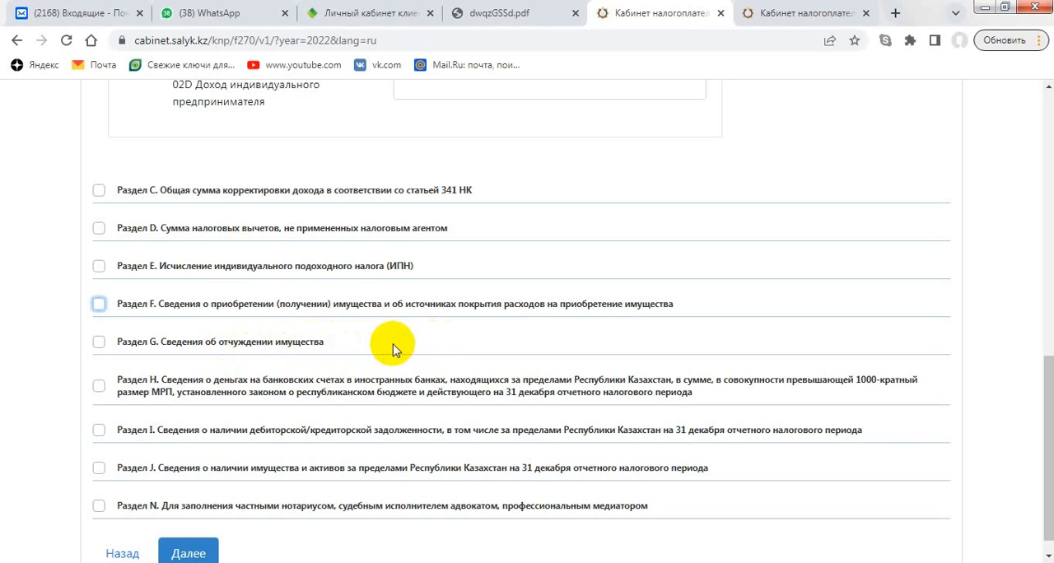
click(393, 344)
click(99, 345)
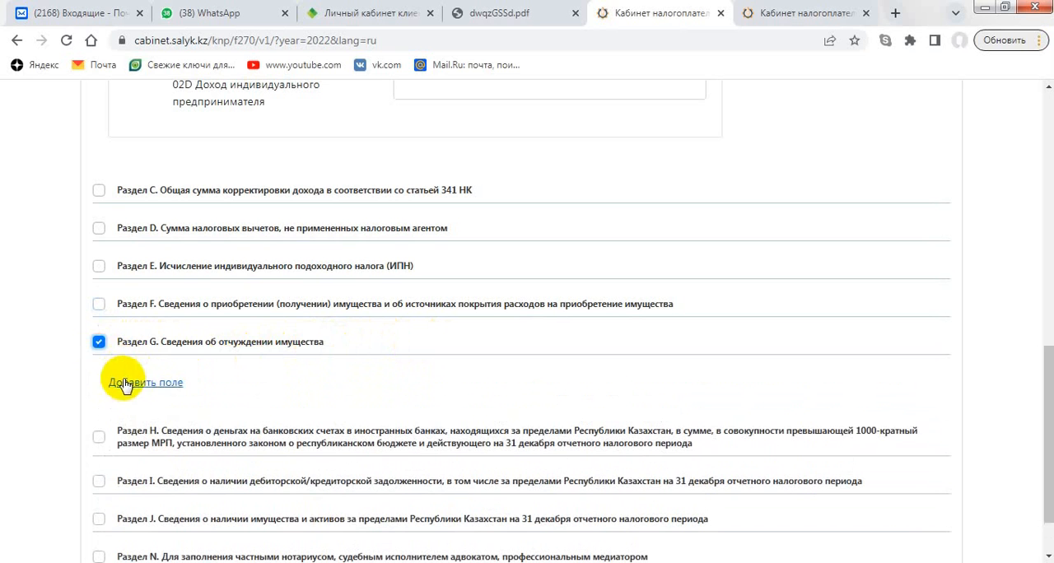
click(98, 343)
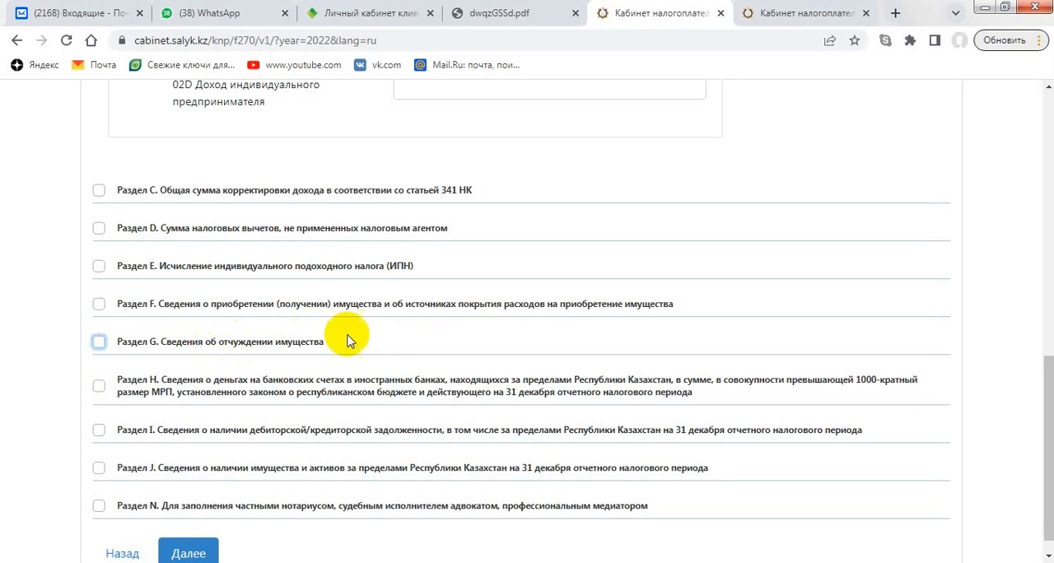
click(52, 318)
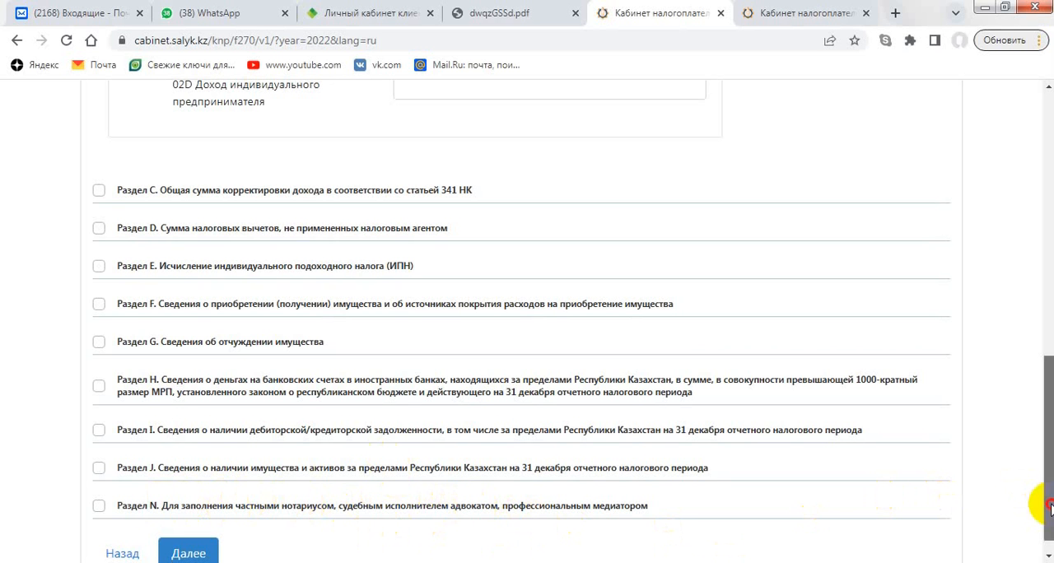
- Review the income entries and the optional sections C to N, leave those sections out, and proceed to step 5 of the declaration
mouse_move(1051, 505)
mouse_down()
mouse_move(1051, 356)
mouse_move(1051, 523)
mouse_up()
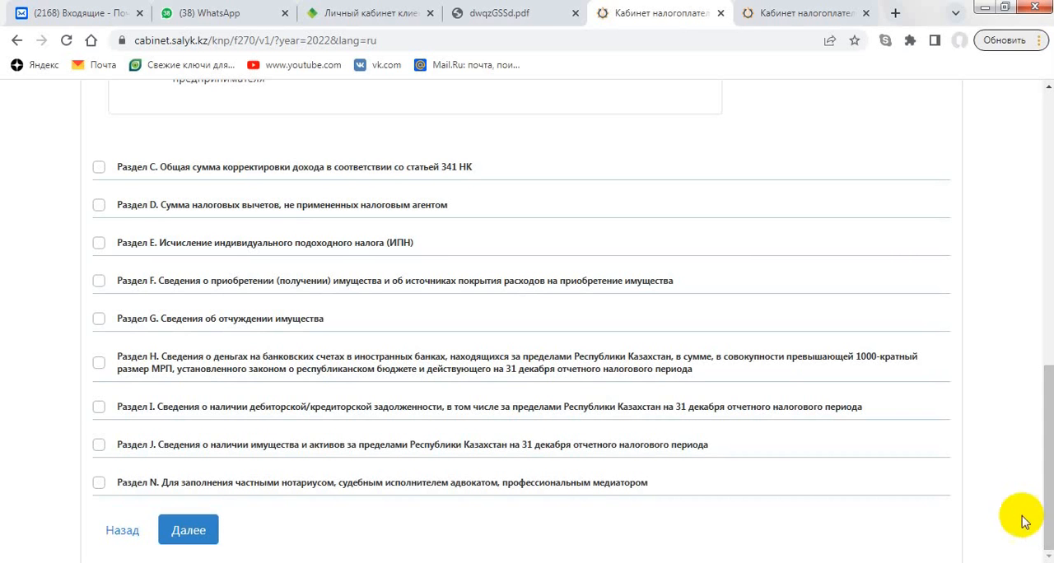
click(1049, 495)
drag(1049, 495, 1042, 515)
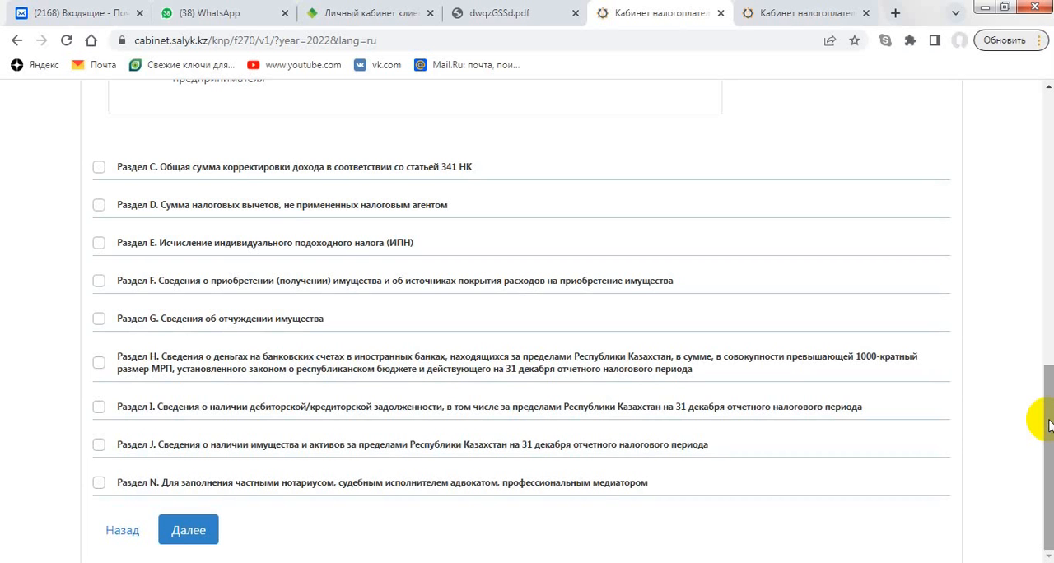
drag(1050, 426, 1045, 257)
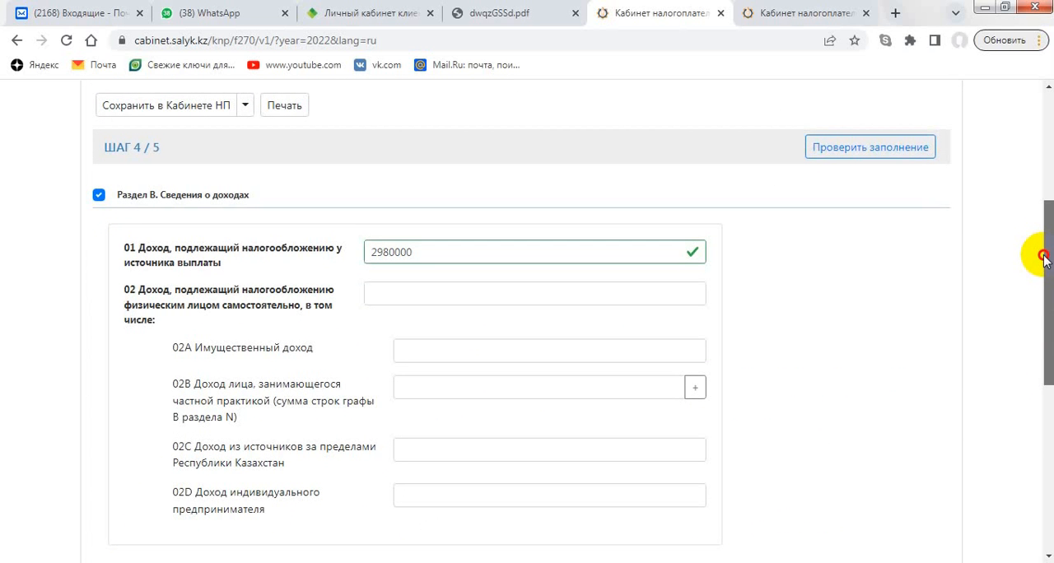
drag(1044, 257, 1051, 422)
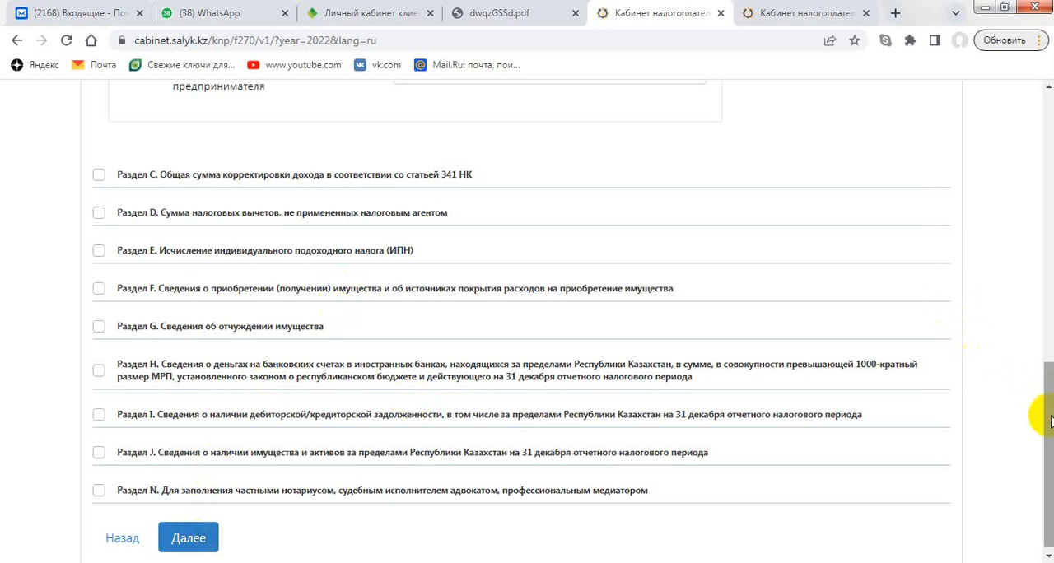
scroll(1026, 412, up, 6)
scroll(1042, 349, down, 6)
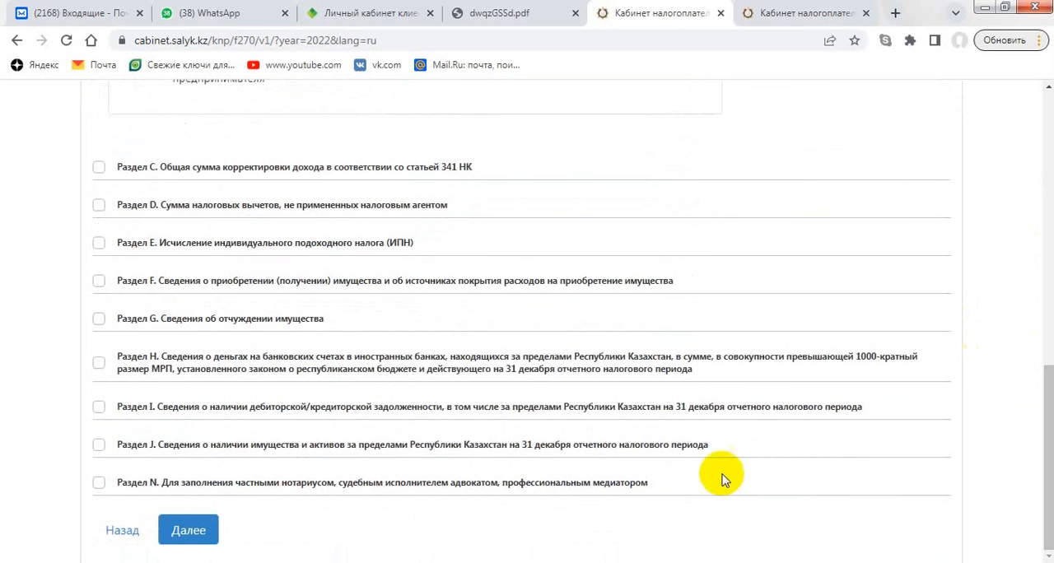
click(186, 530)
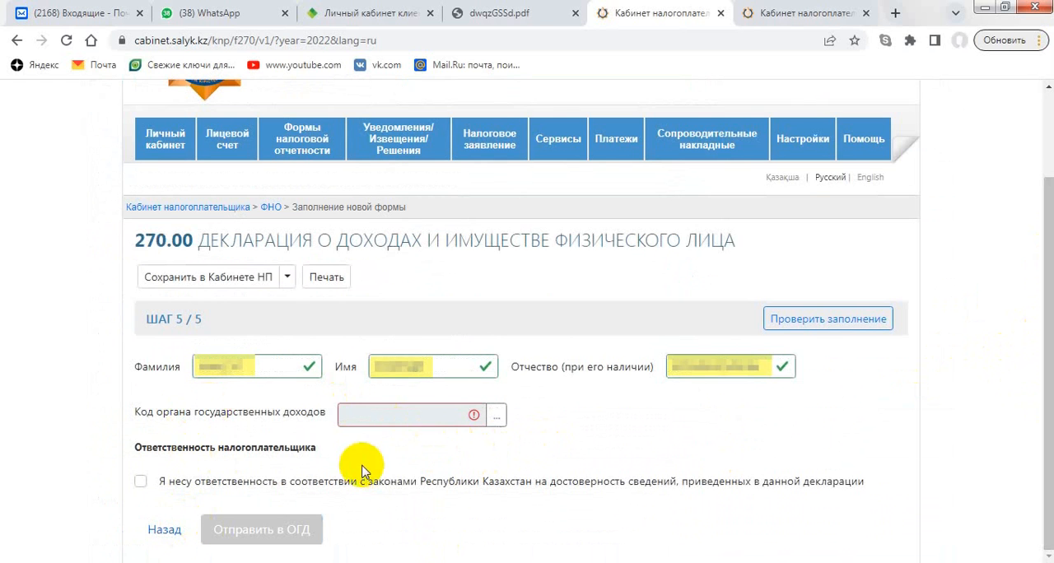
- Set the state revenue authority code to 3025, "УГД по г.Балхаш", from the administrative-territorial code directory
click(499, 418)
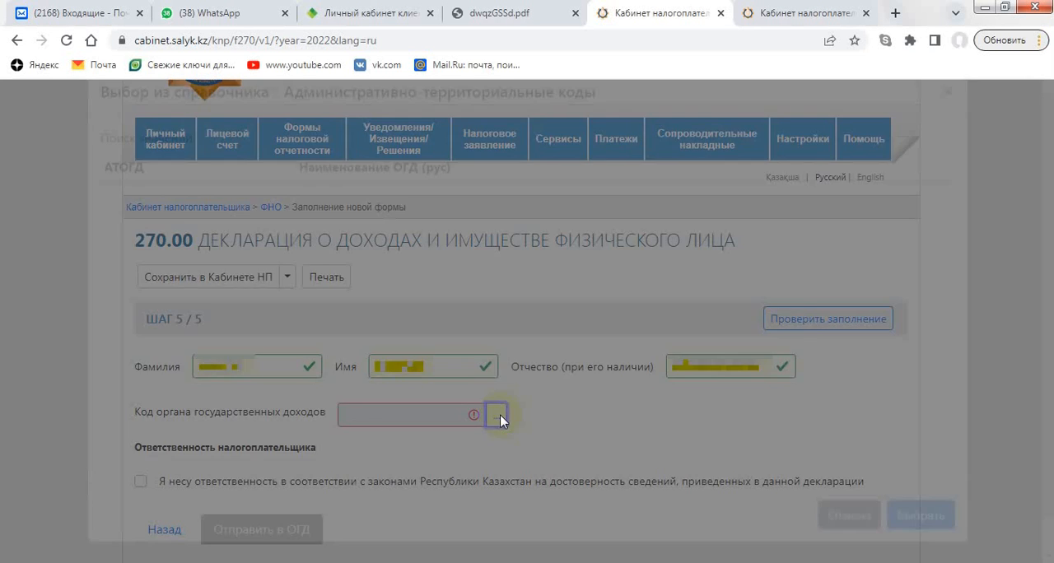
click(287, 167)
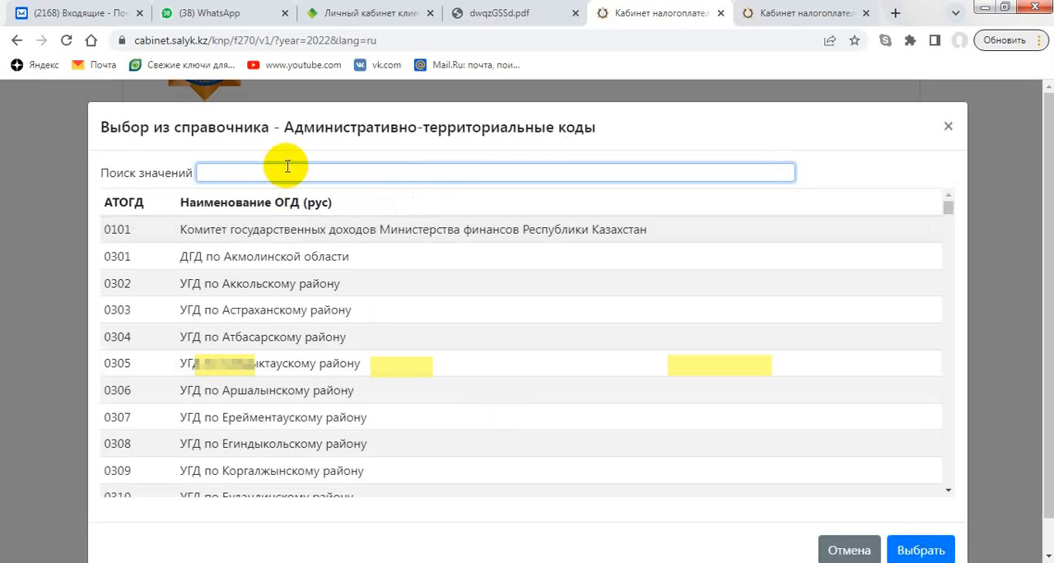
text(3025)
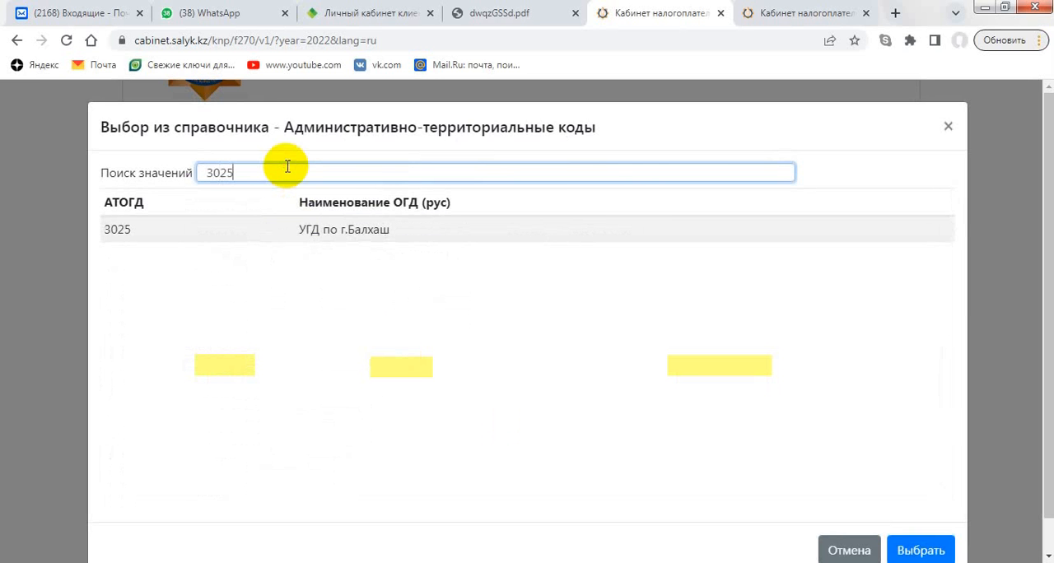
click(285, 229)
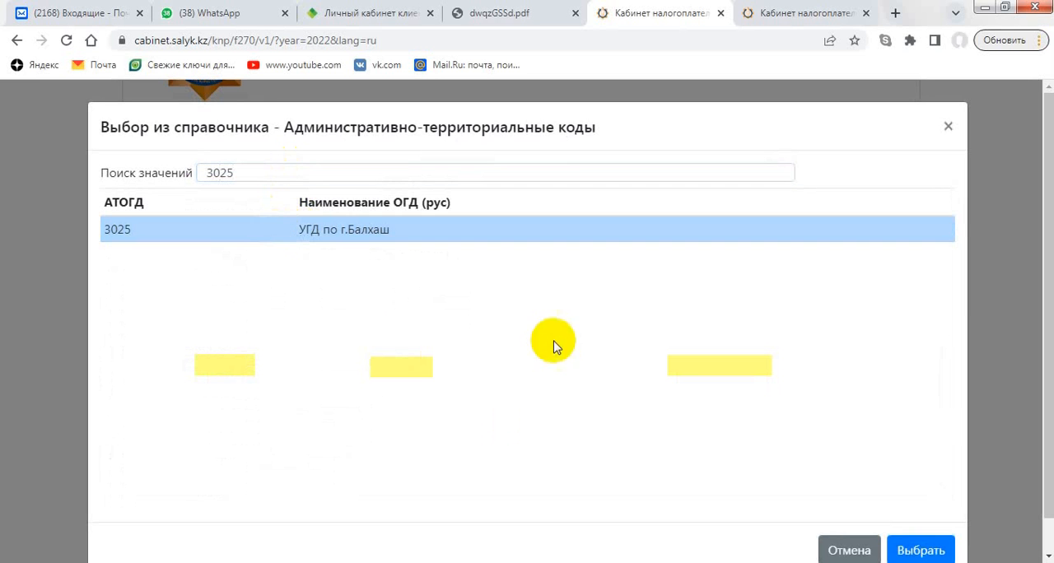
click(903, 550)
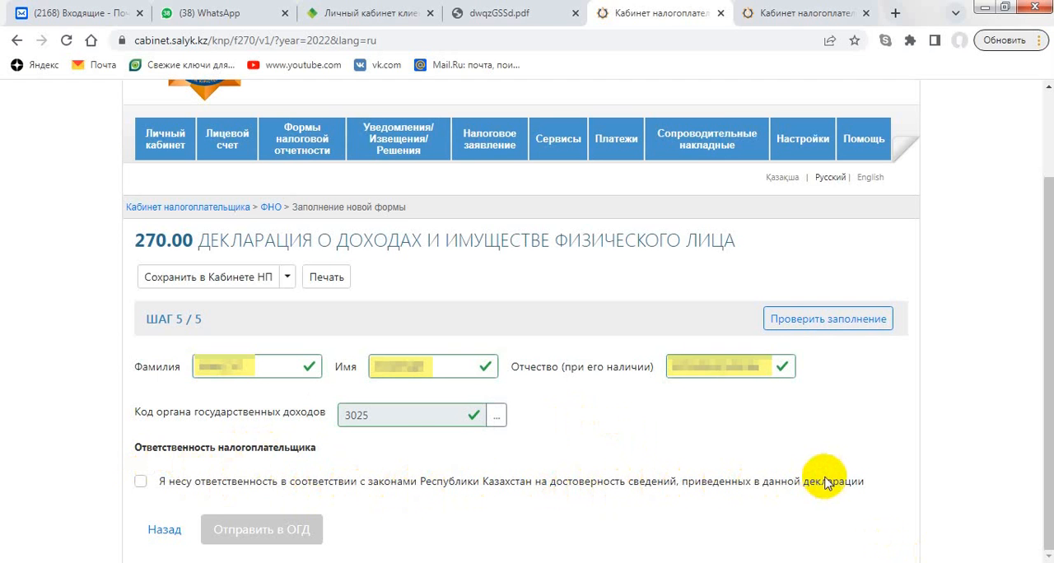
- Accept the taxpayer's responsibility for the accuracy of the declaration and send form 270.00 to the revenue authority
click(141, 482)
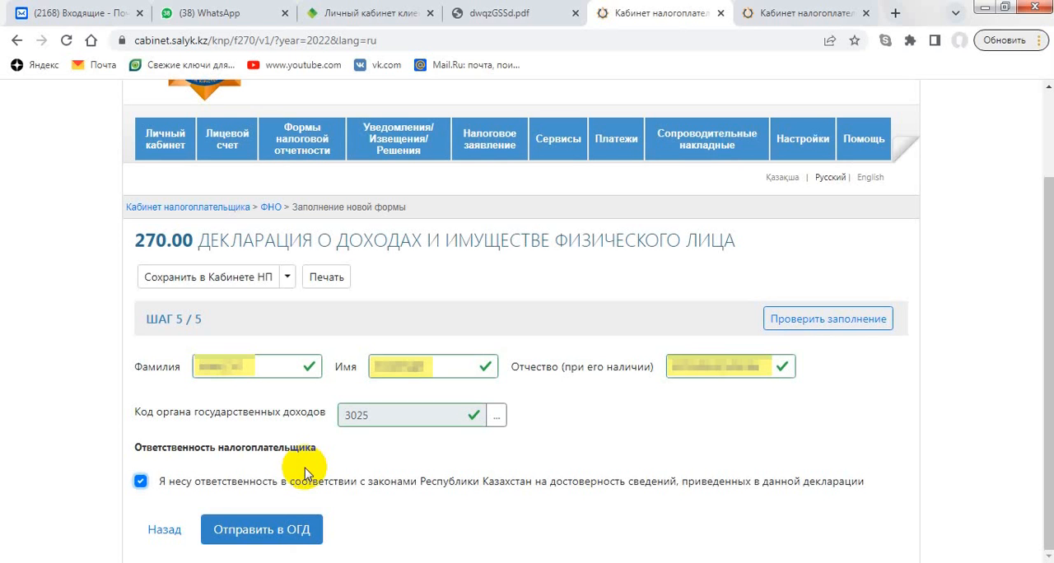
click(295, 537)
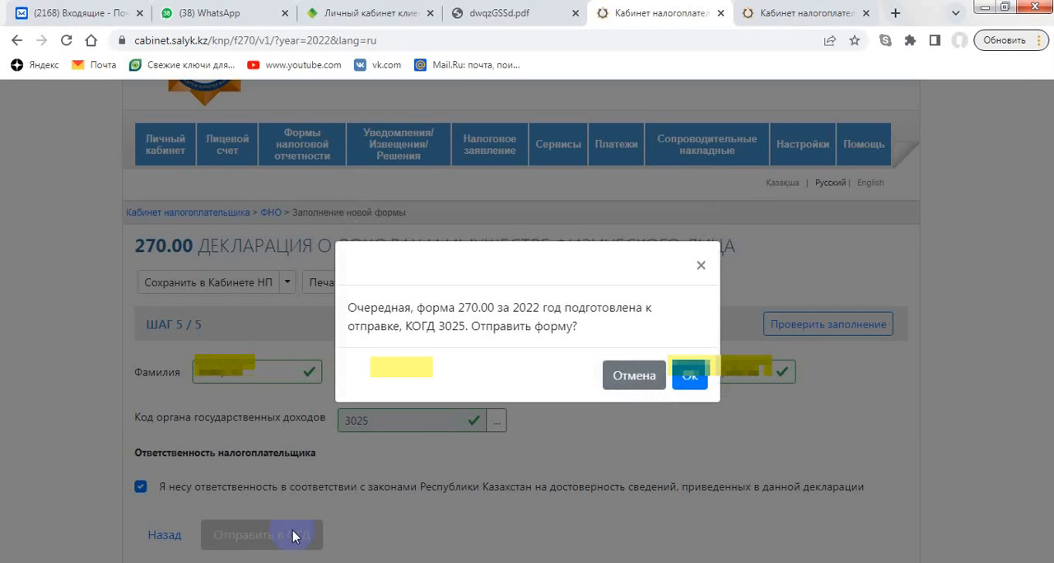
click(628, 376)
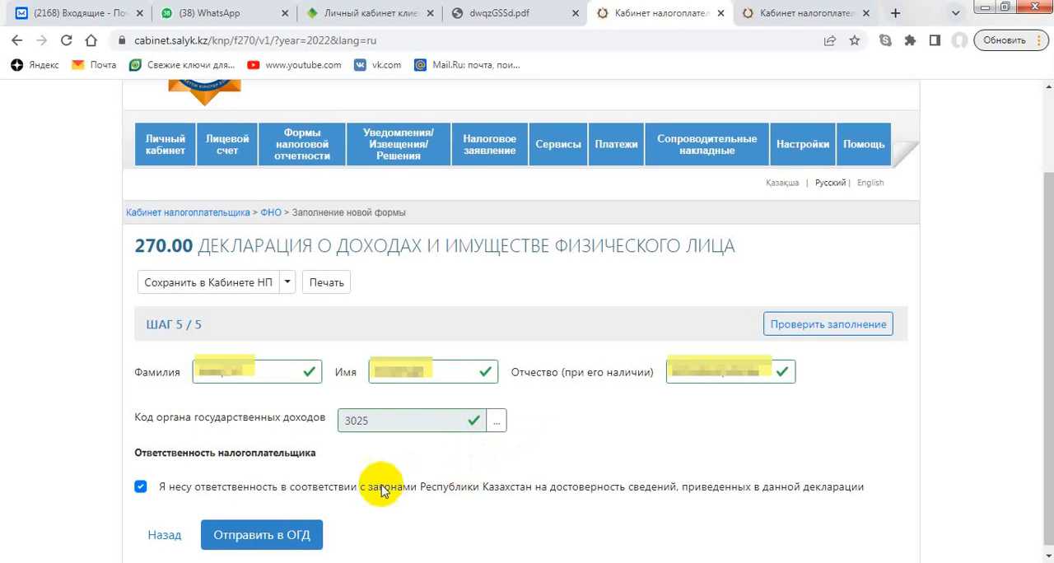
click(277, 543)
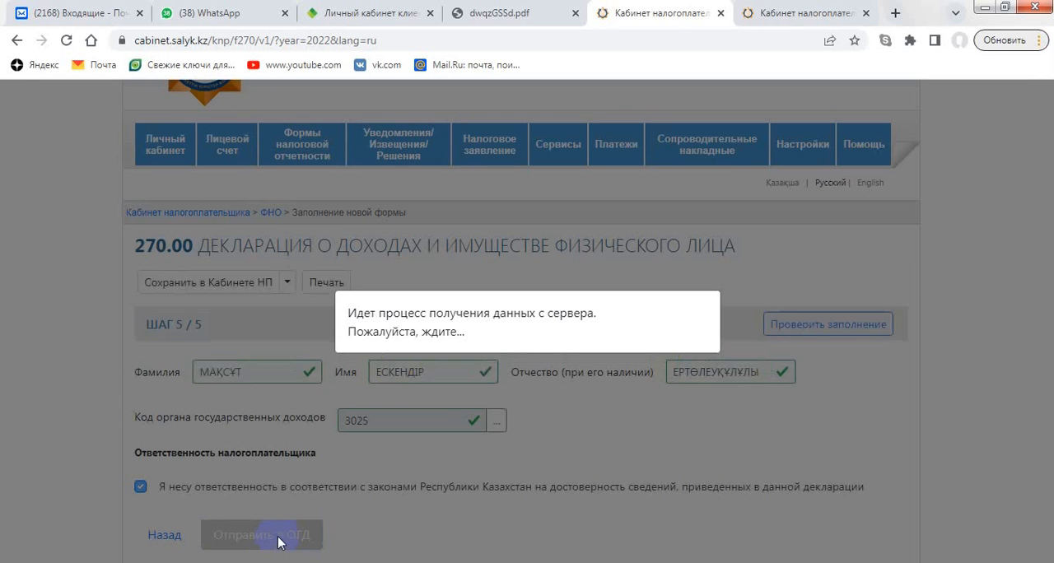
click(696, 376)
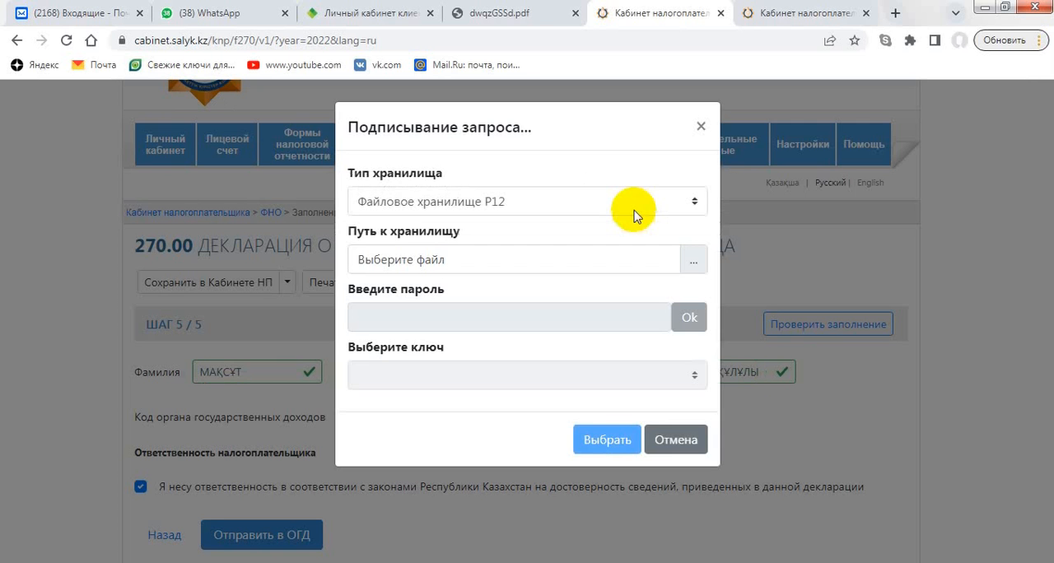
- Choose the RSA256 signing key file, not the AUTH_RSA256 one, as the P12 file storage for signing the request
click(688, 269)
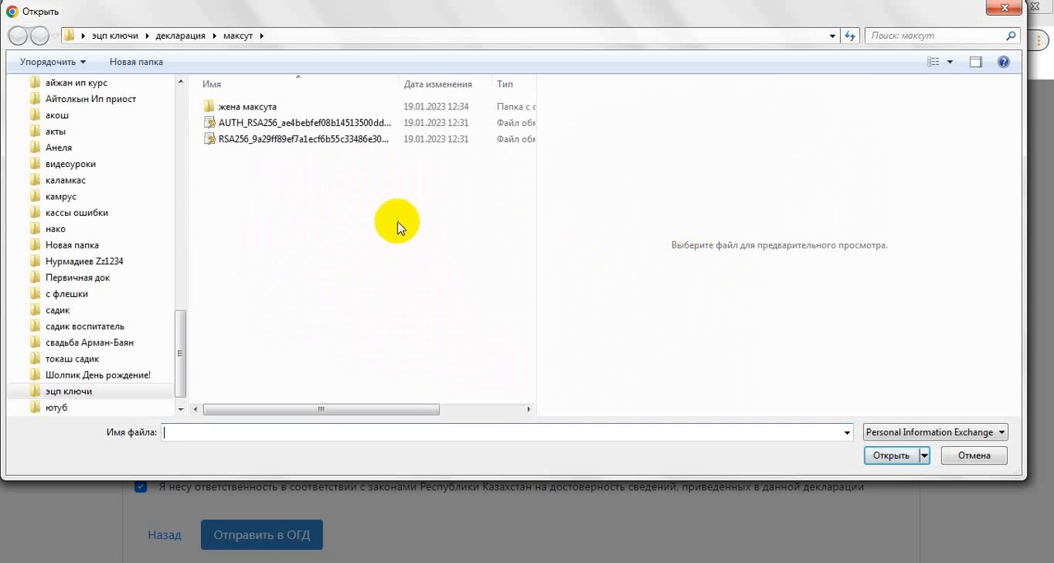
click(249, 125)
double_click(239, 139)
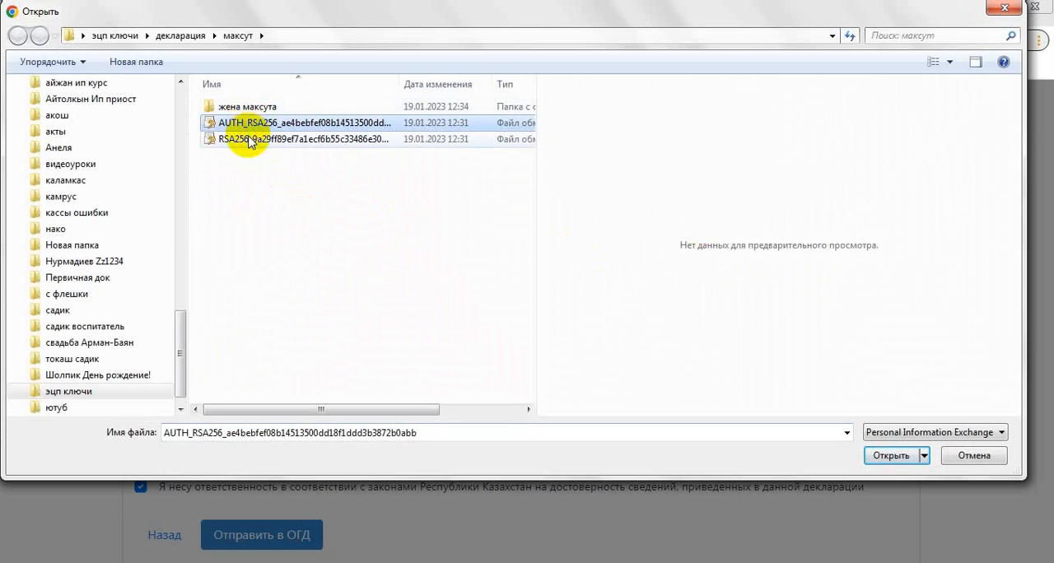
- Enter the key storage password, sign the declaration with the loaded key, and close the submission message without opening the acceptance notification
click(460, 321)
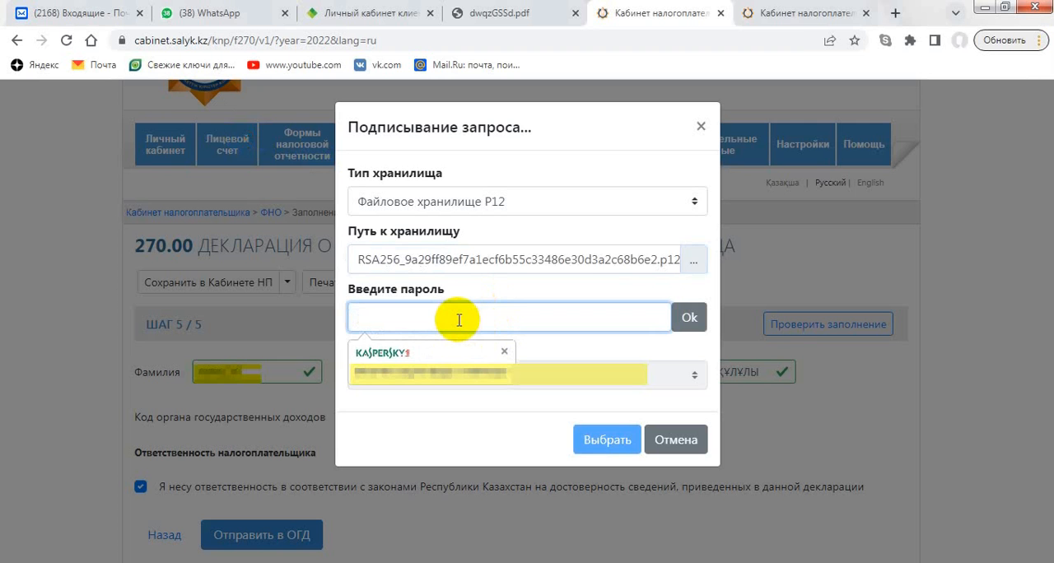
text(1234)
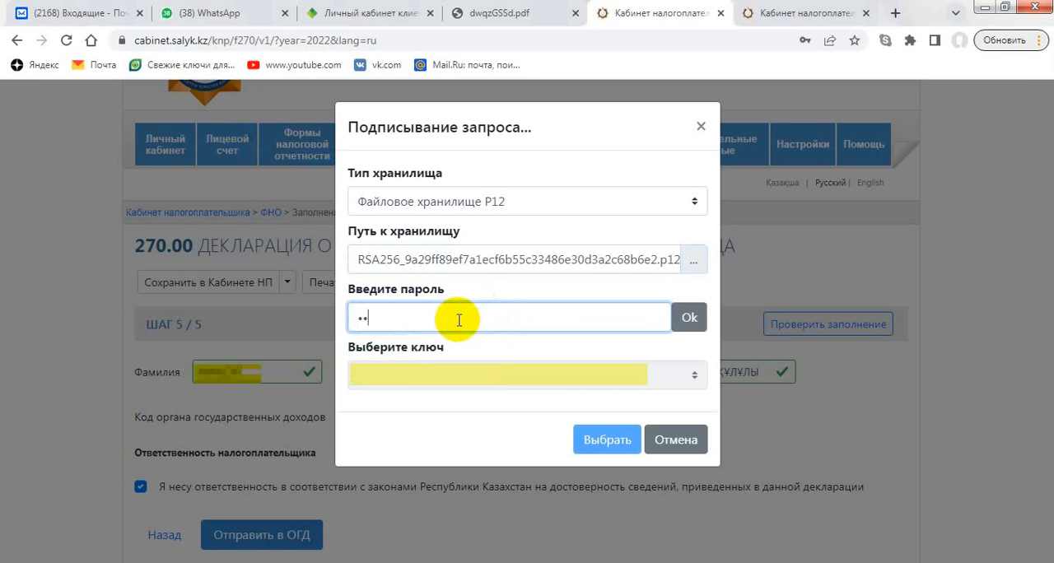
text(56)
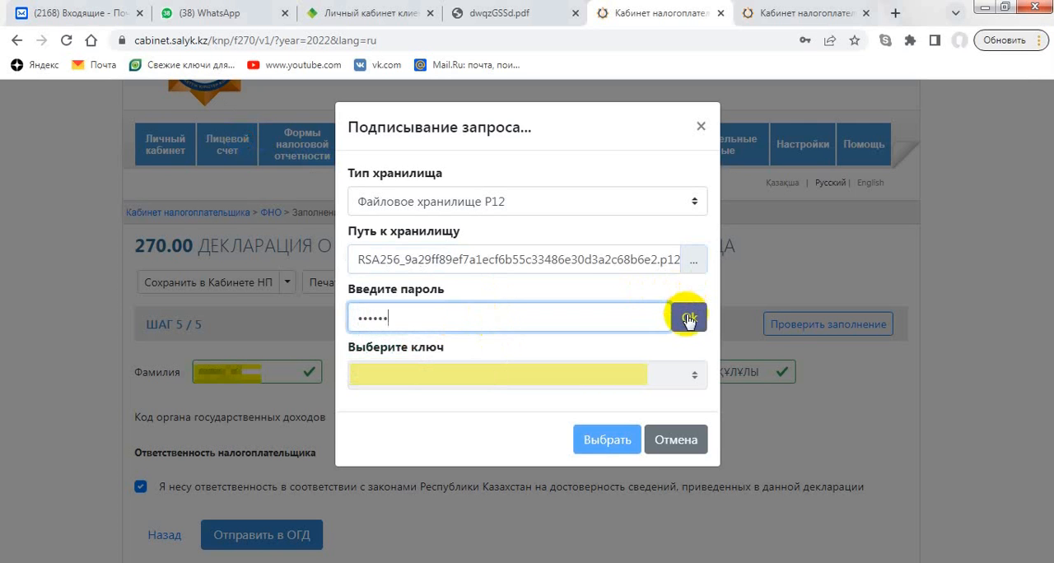
click(689, 318)
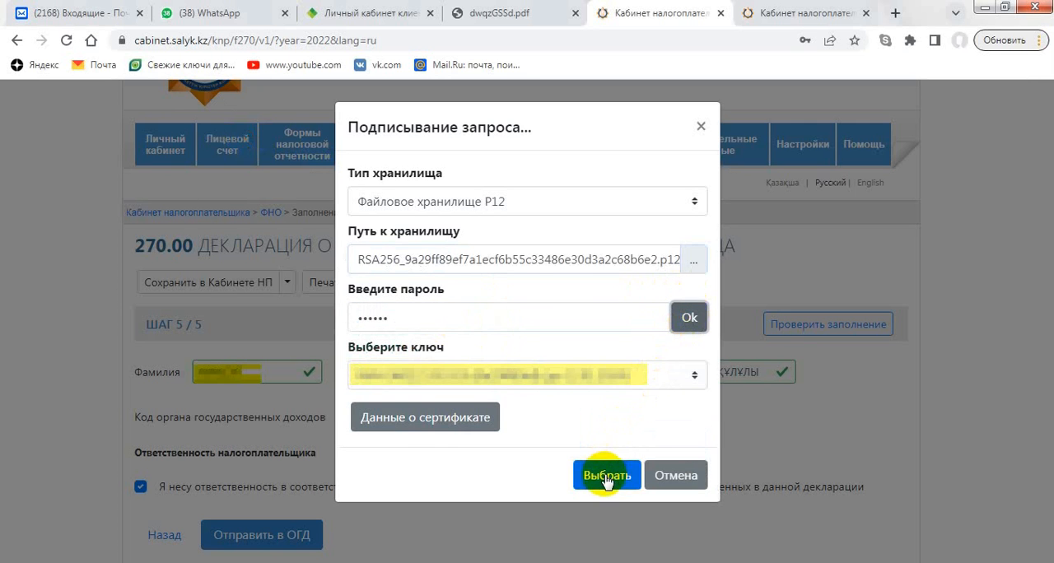
click(606, 478)
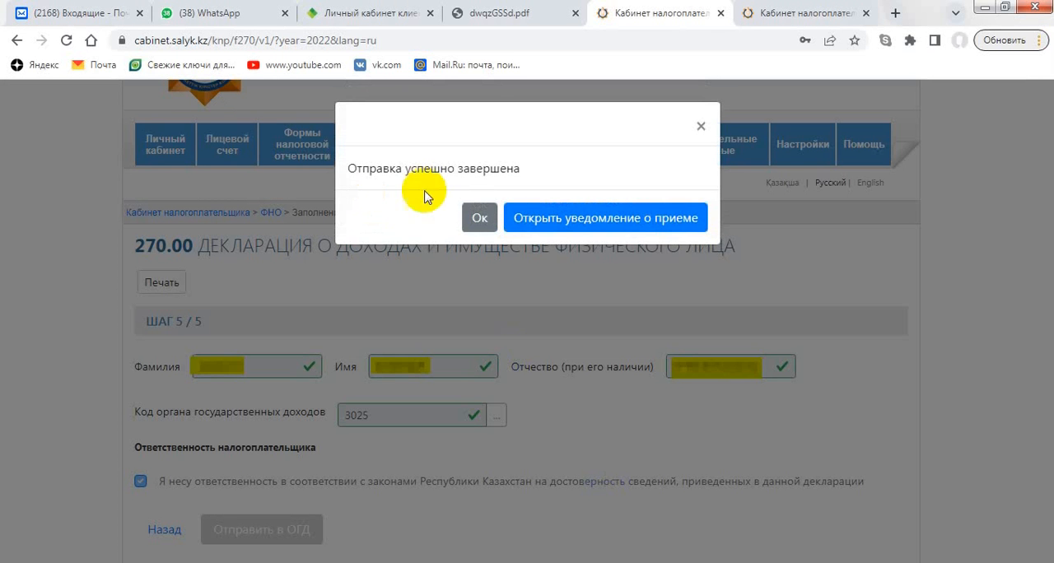
click(480, 219)
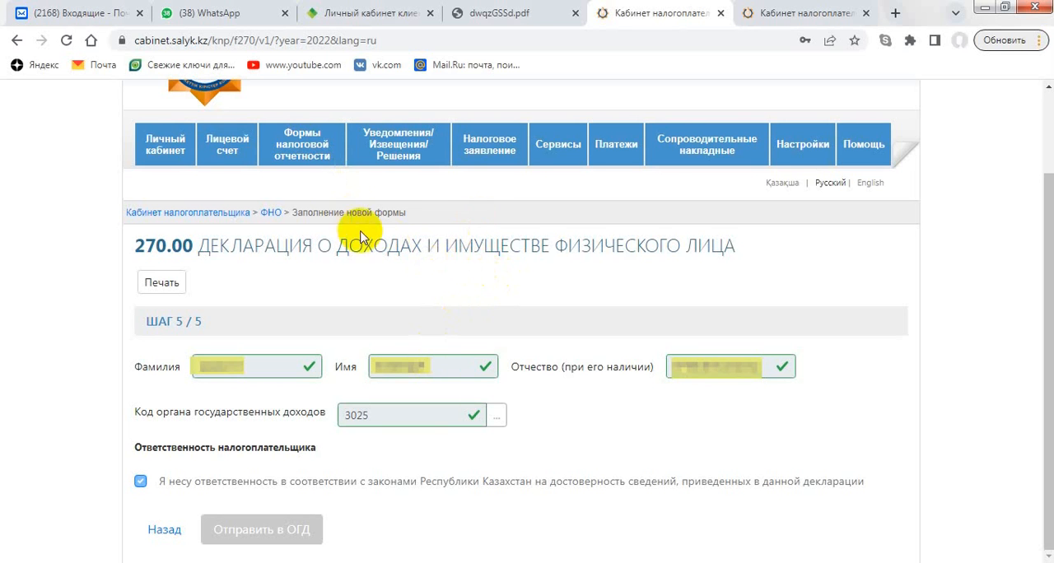
- Open the "Журнал форм" and search the taxpayer's submitted forms to check the 270.00 declaration for 2022
mouse_move(307, 160)
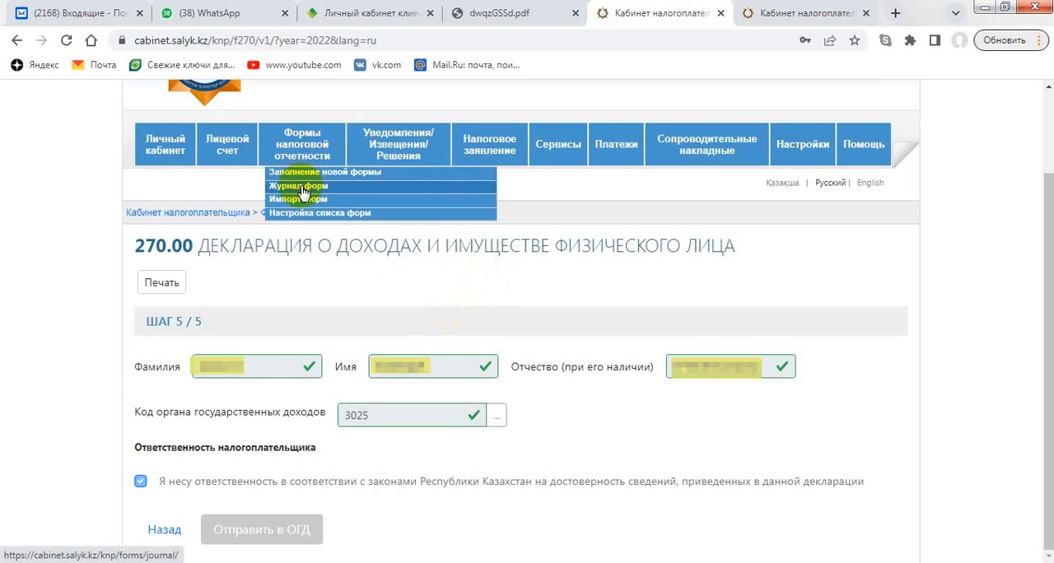
click(301, 188)
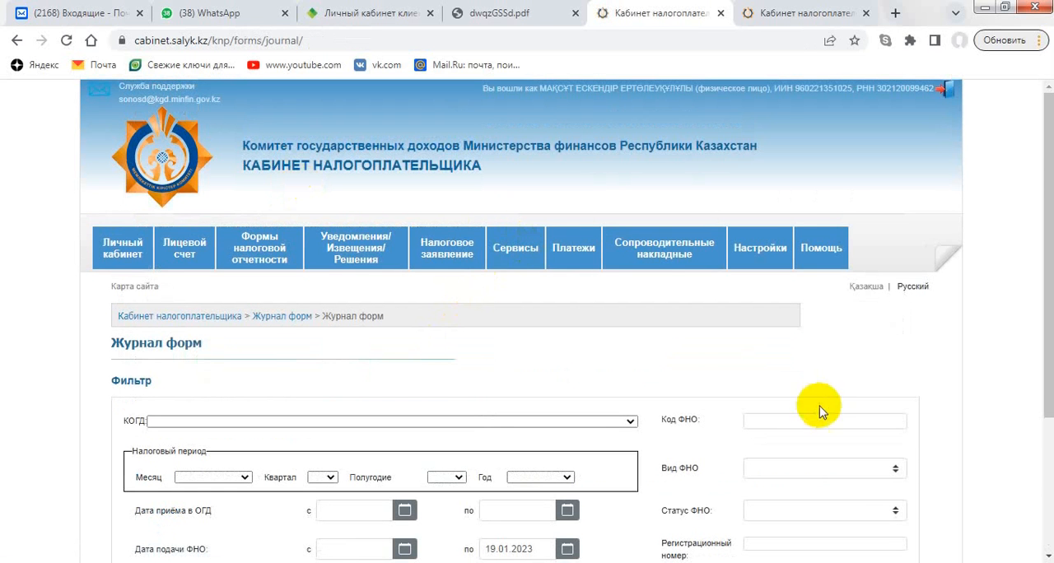
drag(1043, 393, 1048, 486)
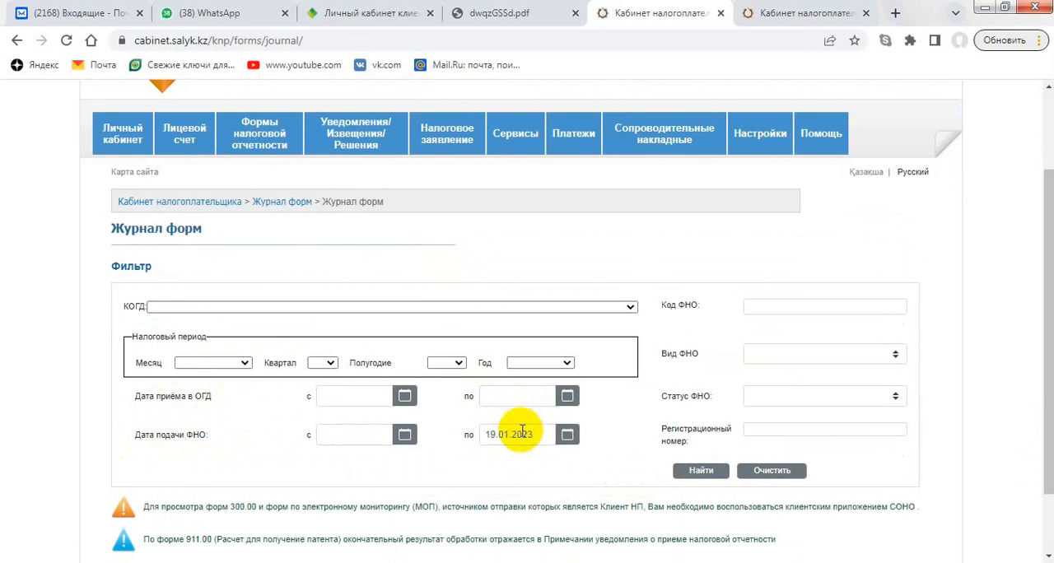
click(702, 470)
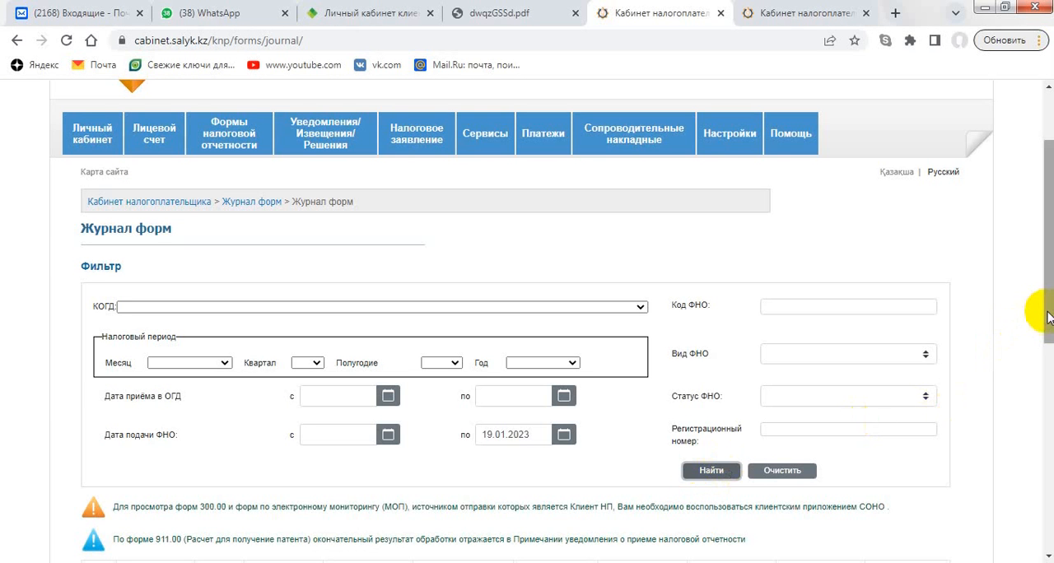
drag(1047, 318, 1034, 443)
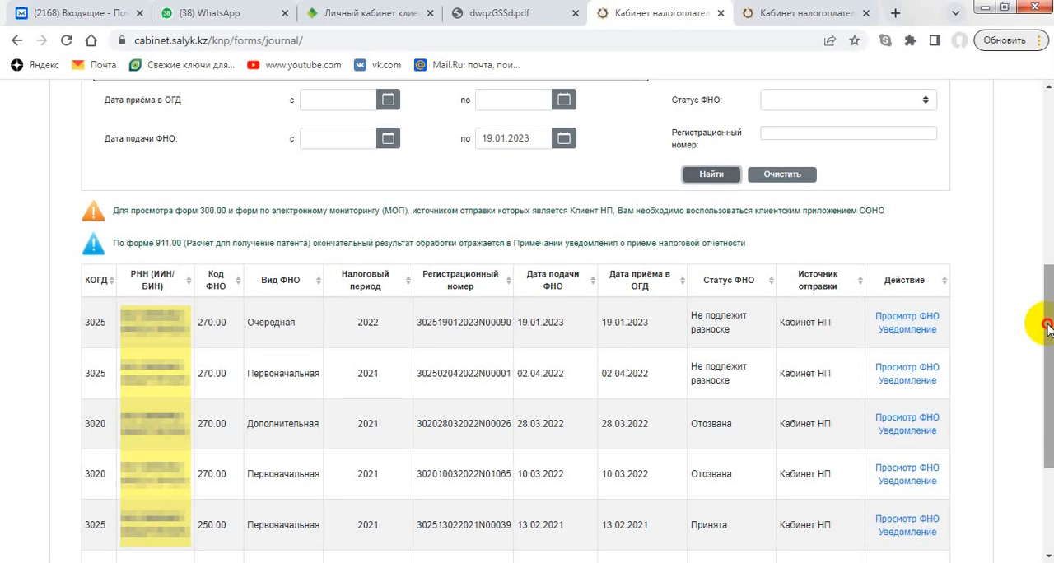
drag(1047, 329, 1043, 239)
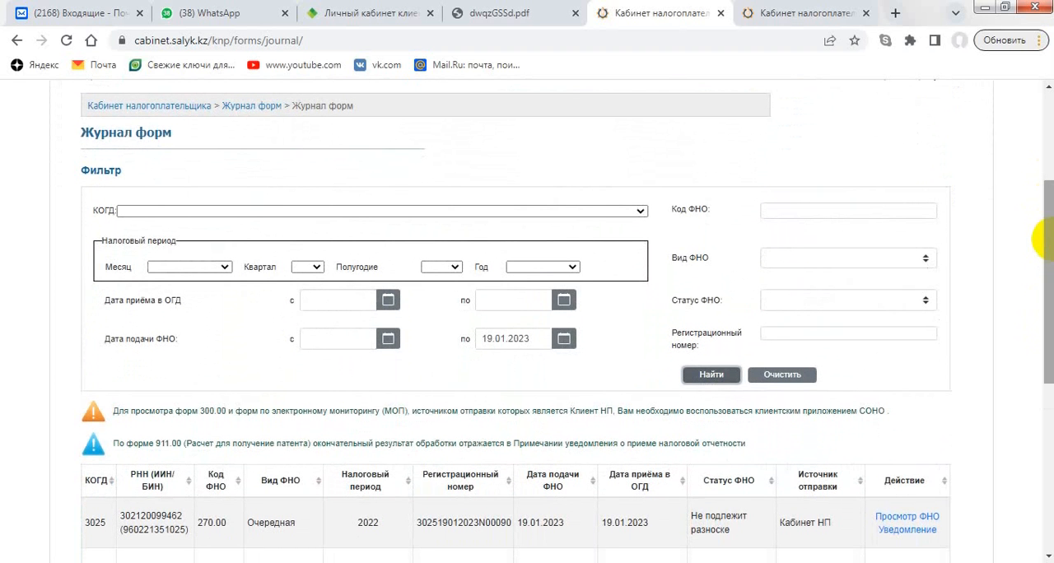